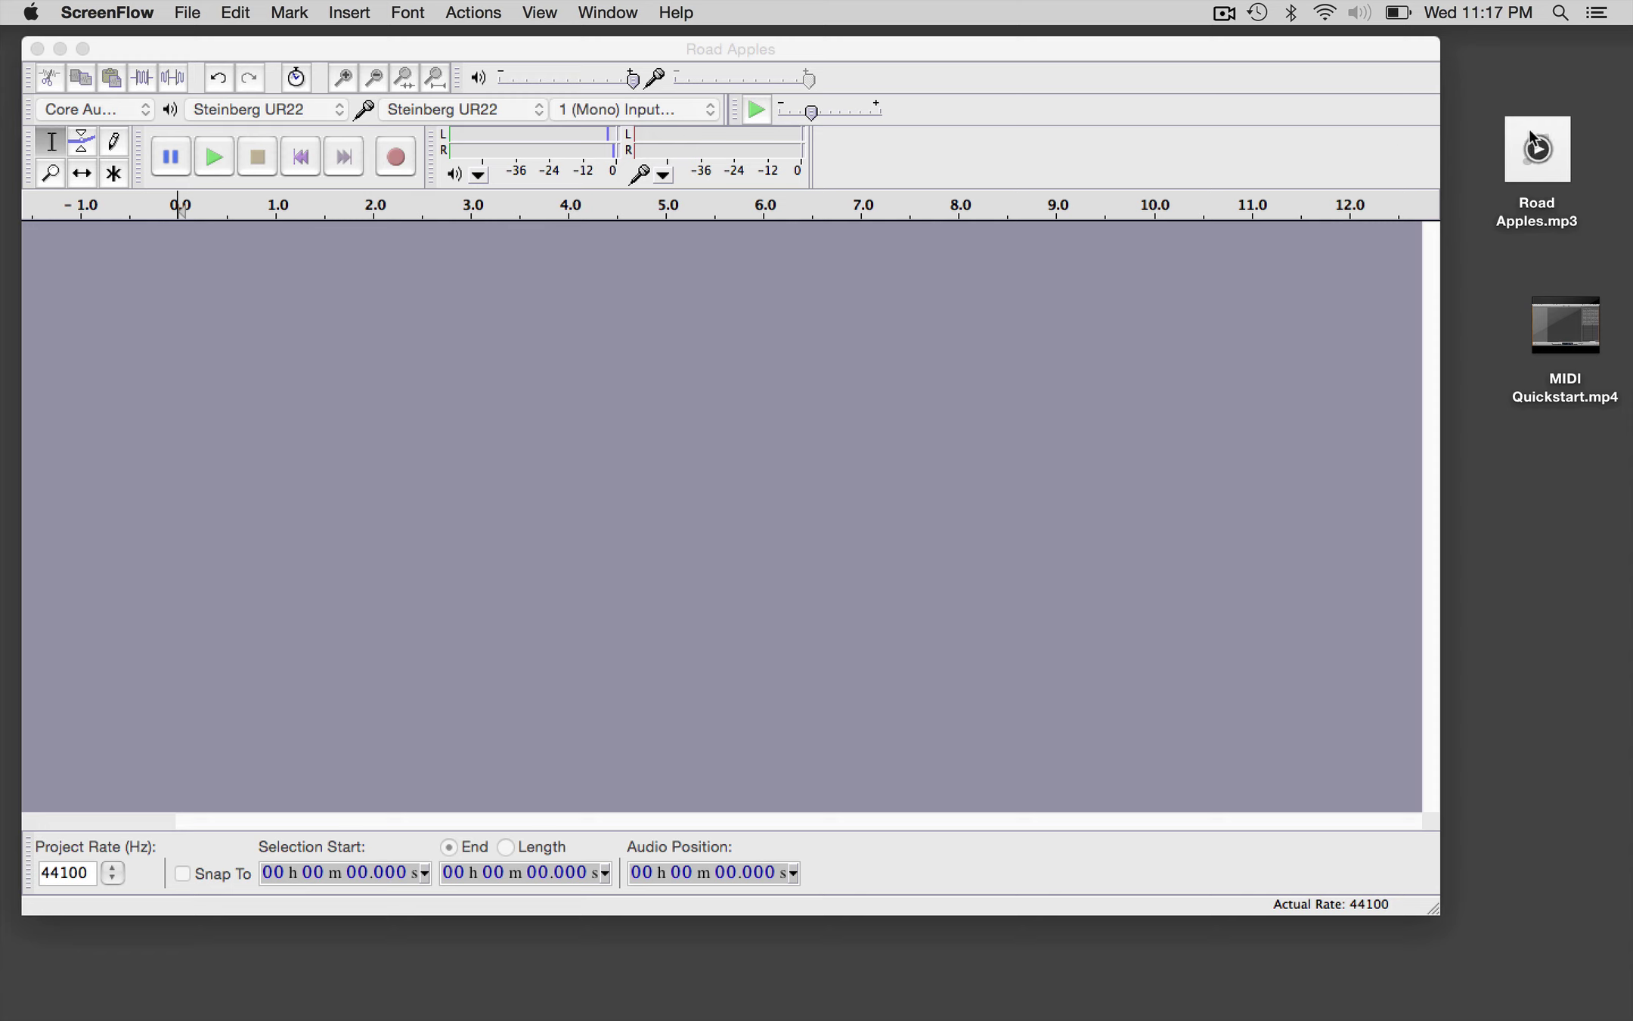
Step: Import Road Apples.mp3 from the Desktop as a stereo 44100 Hz track
drag(1529, 128, 189, 277)
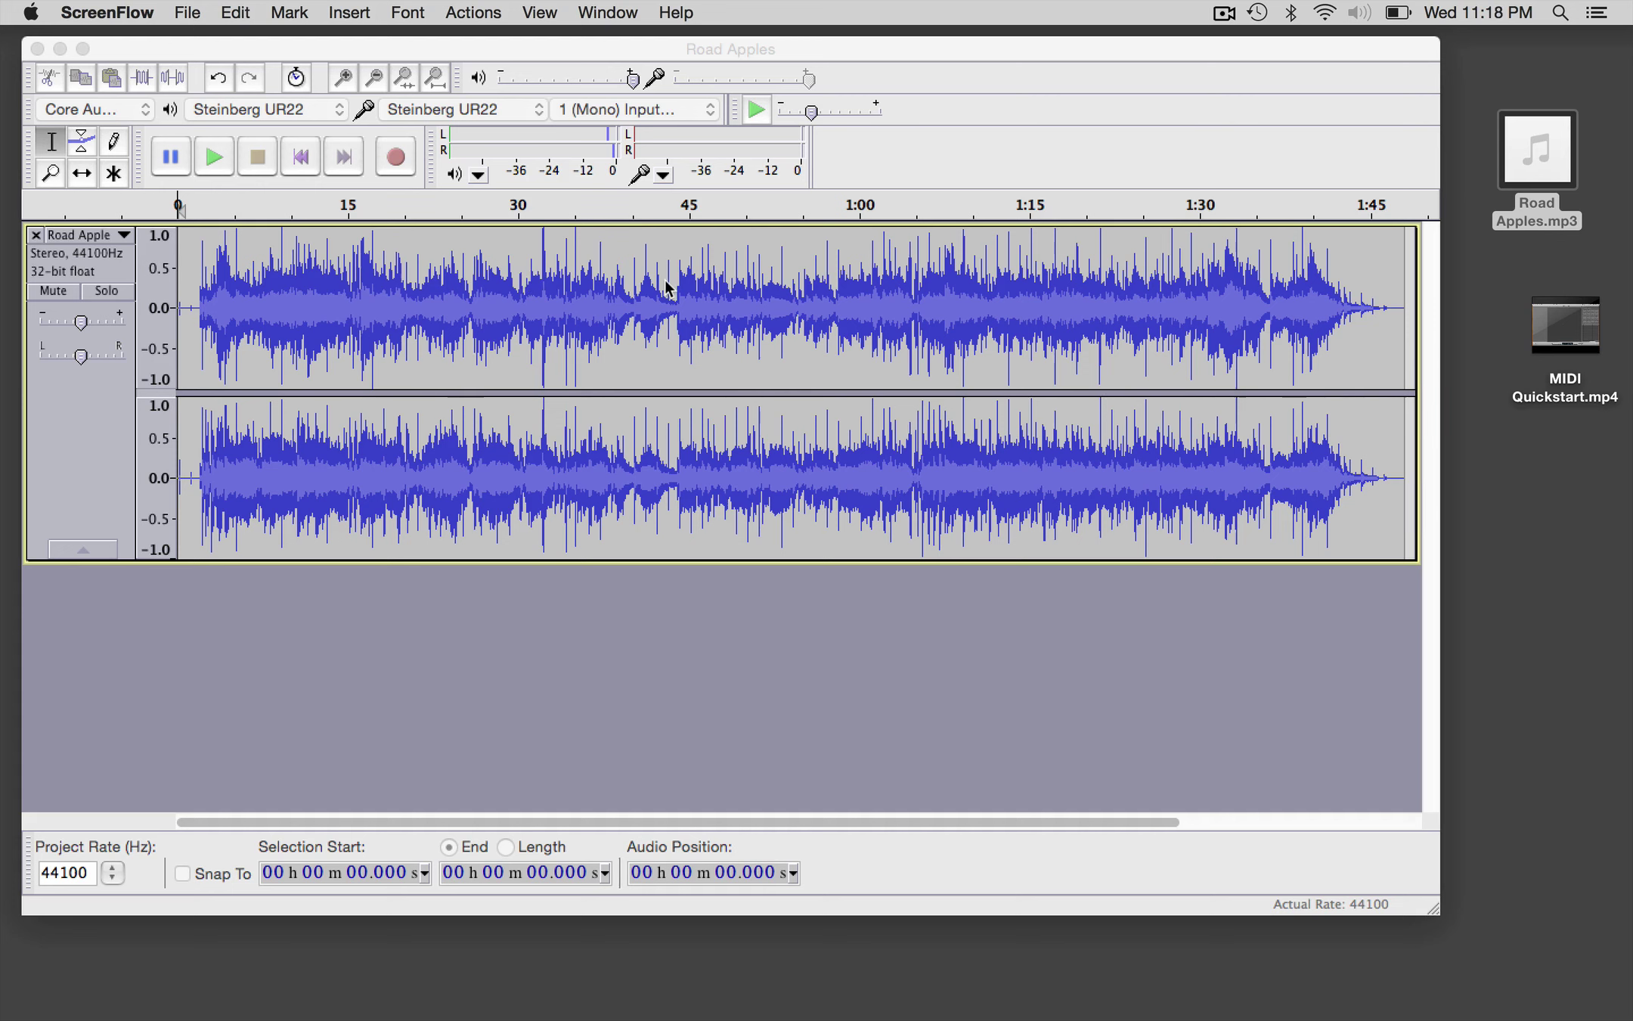
Step: Play the song briefly from about 18 seconds, then select the whole 0–1:48.042 track
click(394, 298)
click(385, 289)
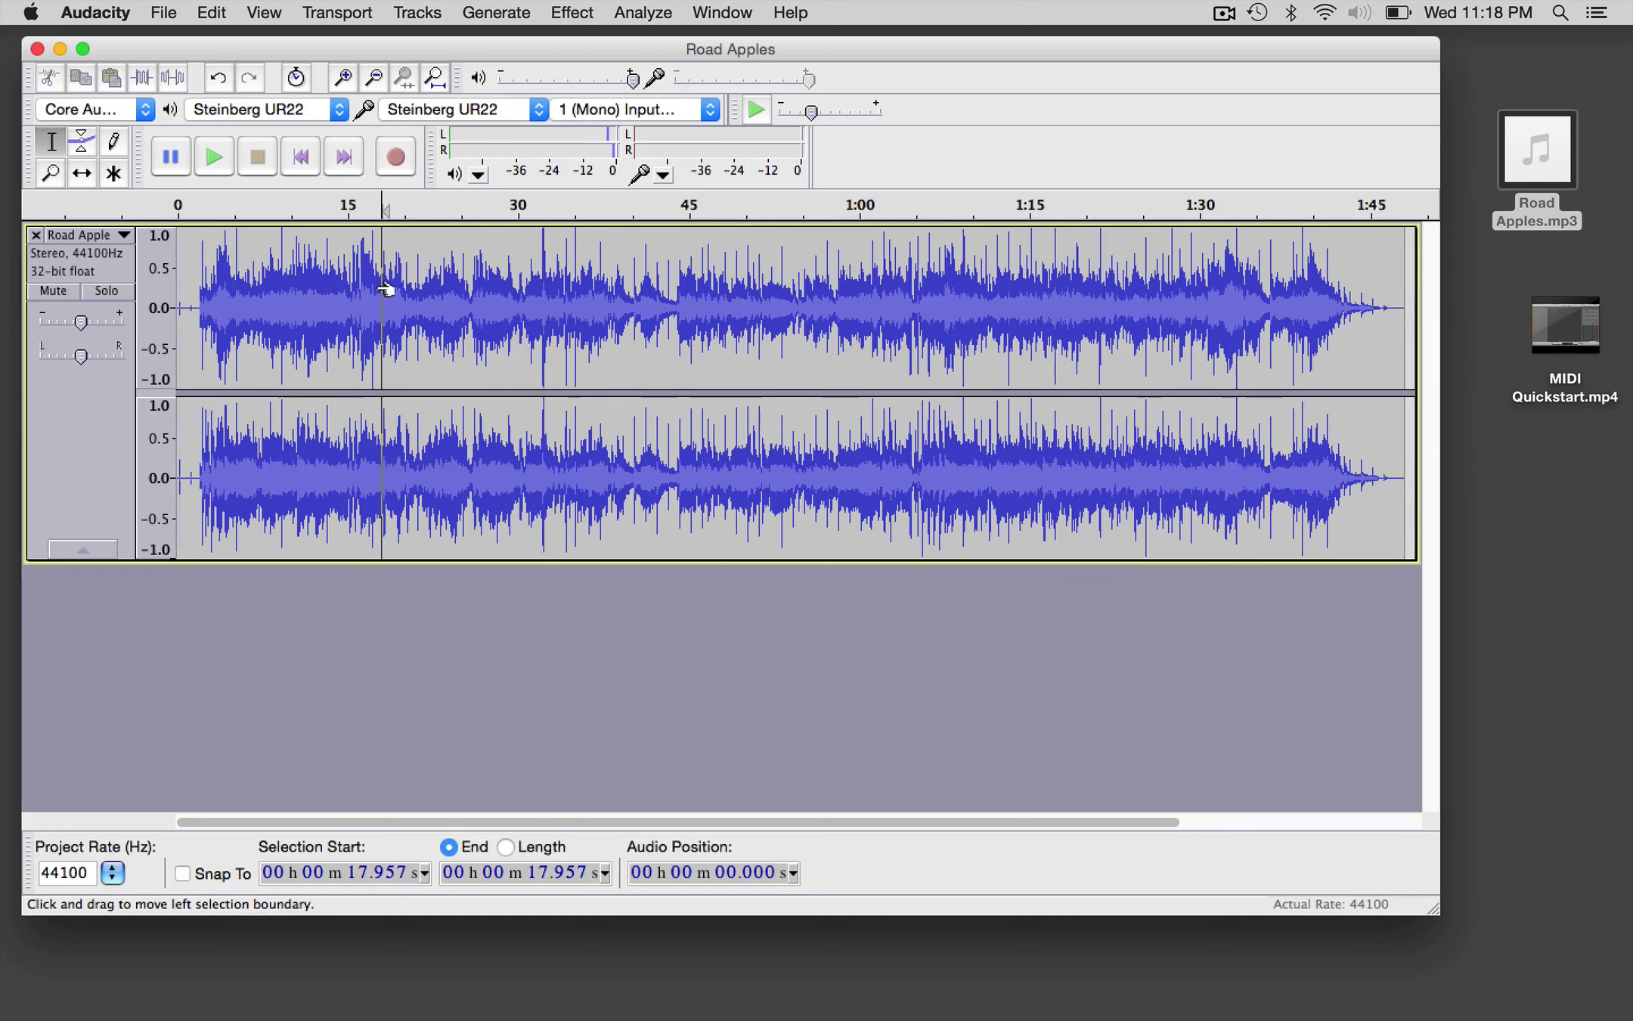
key(space)
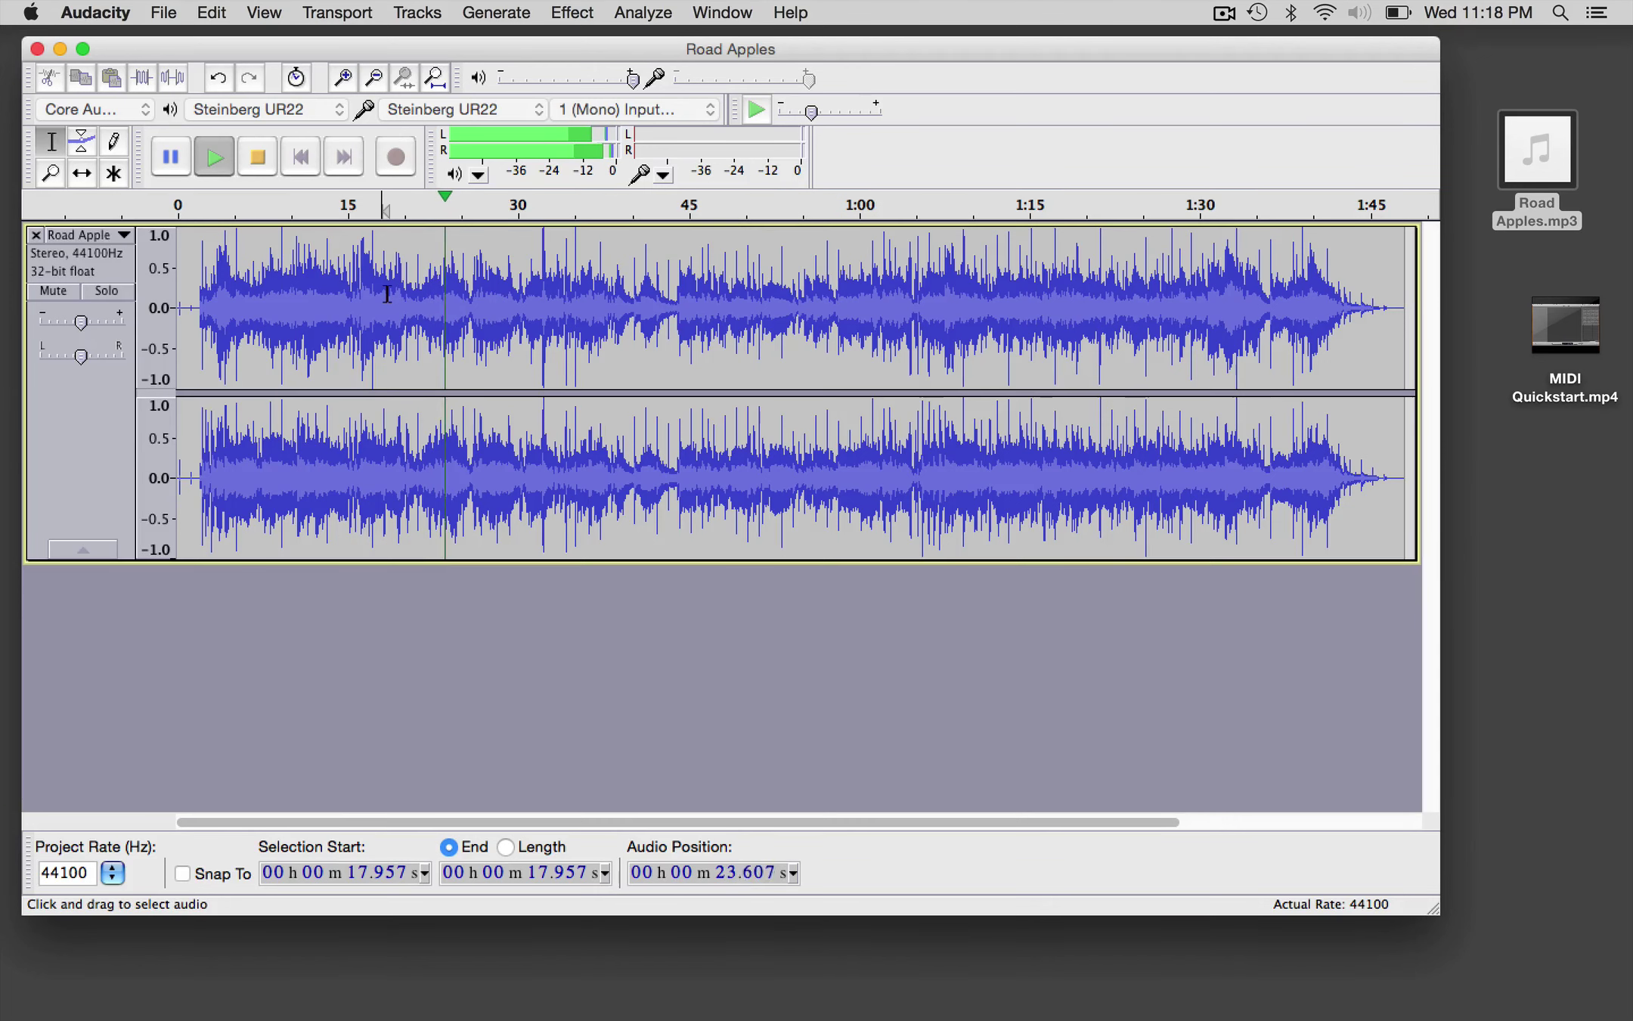
key(space)
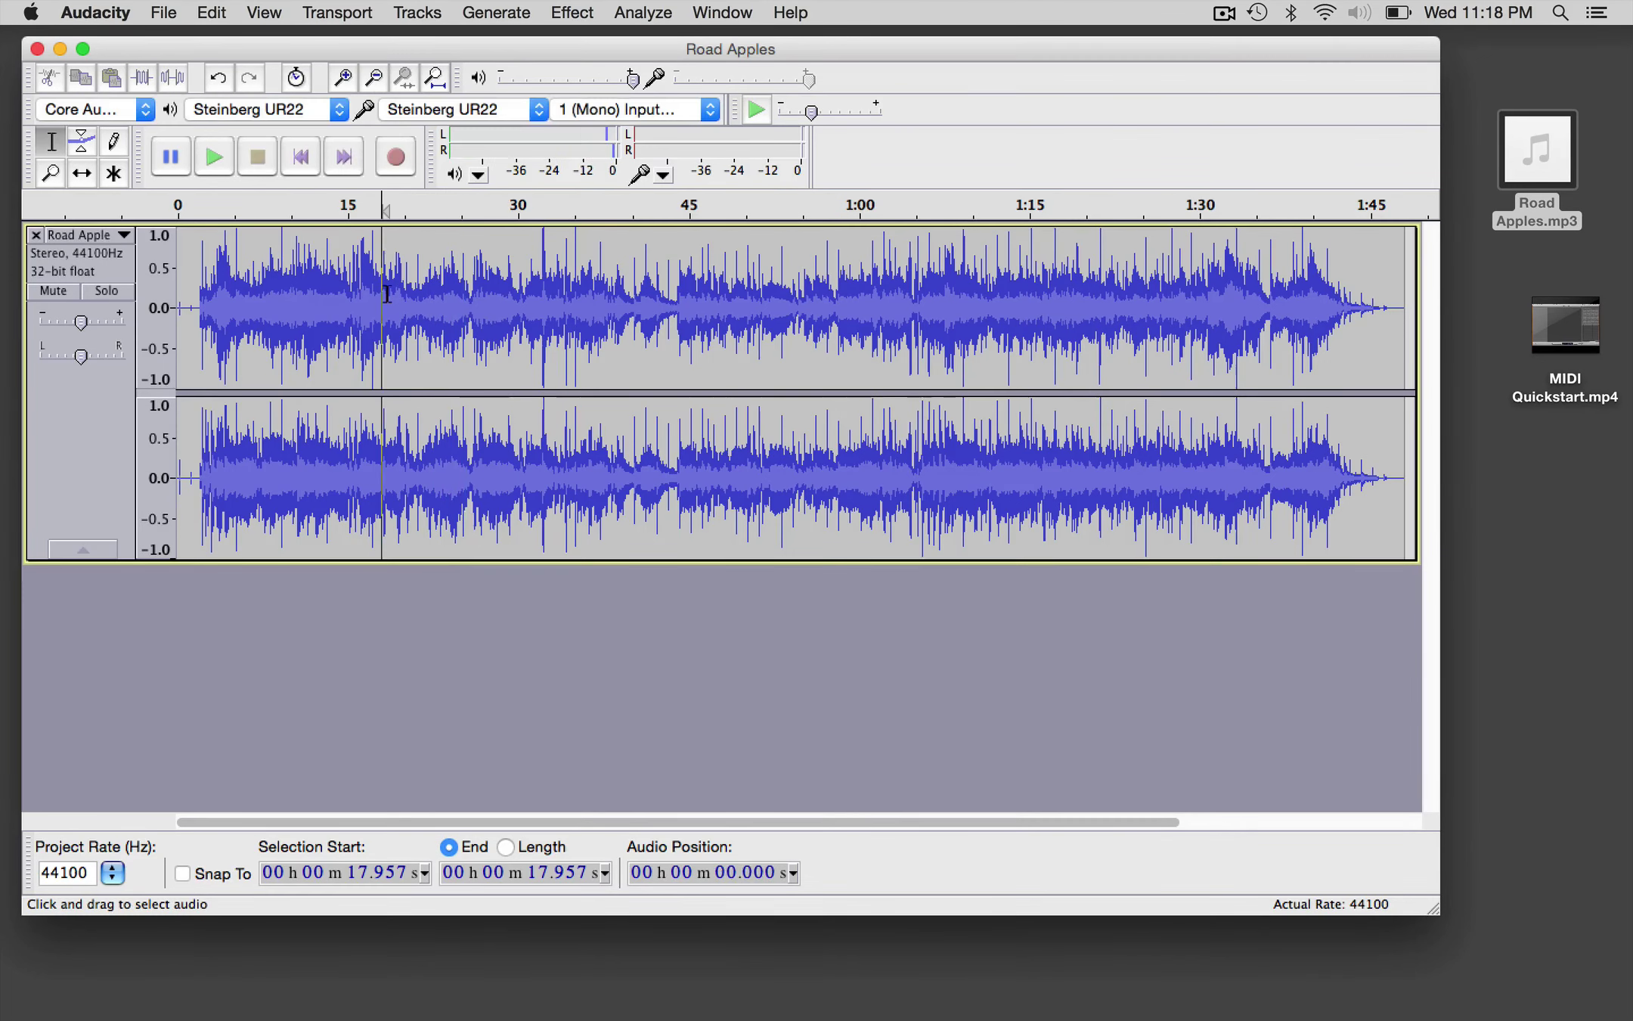
click(490, 270)
key(super+a)
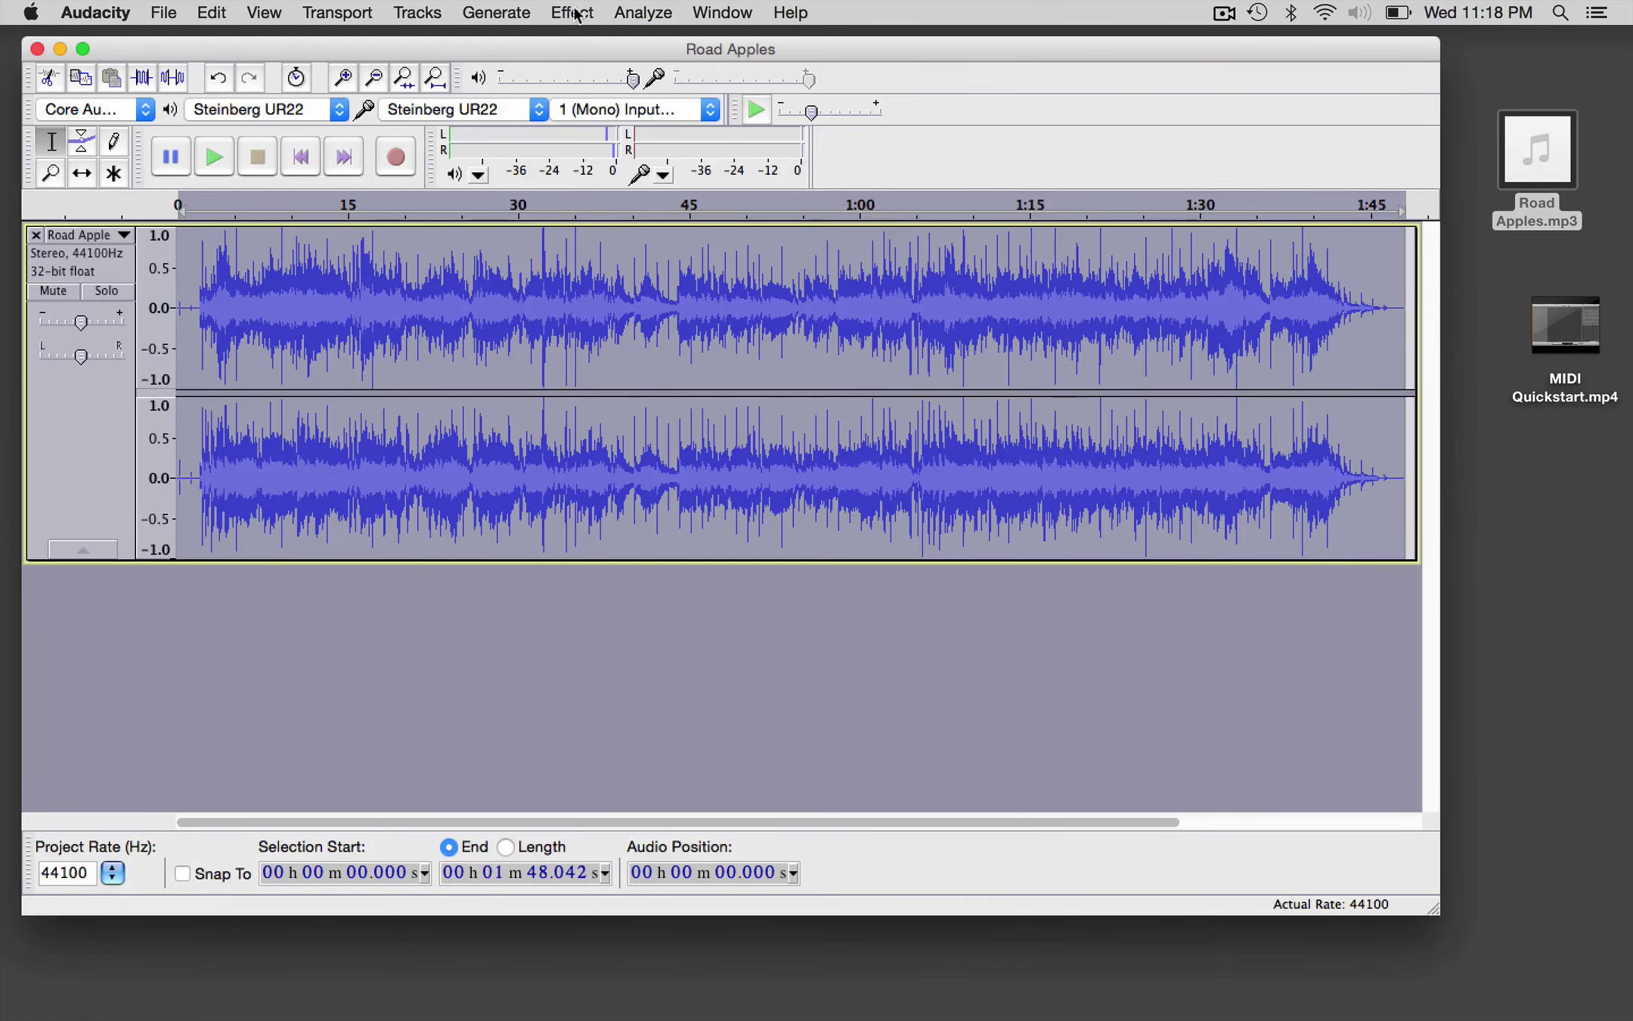
click(624, 18)
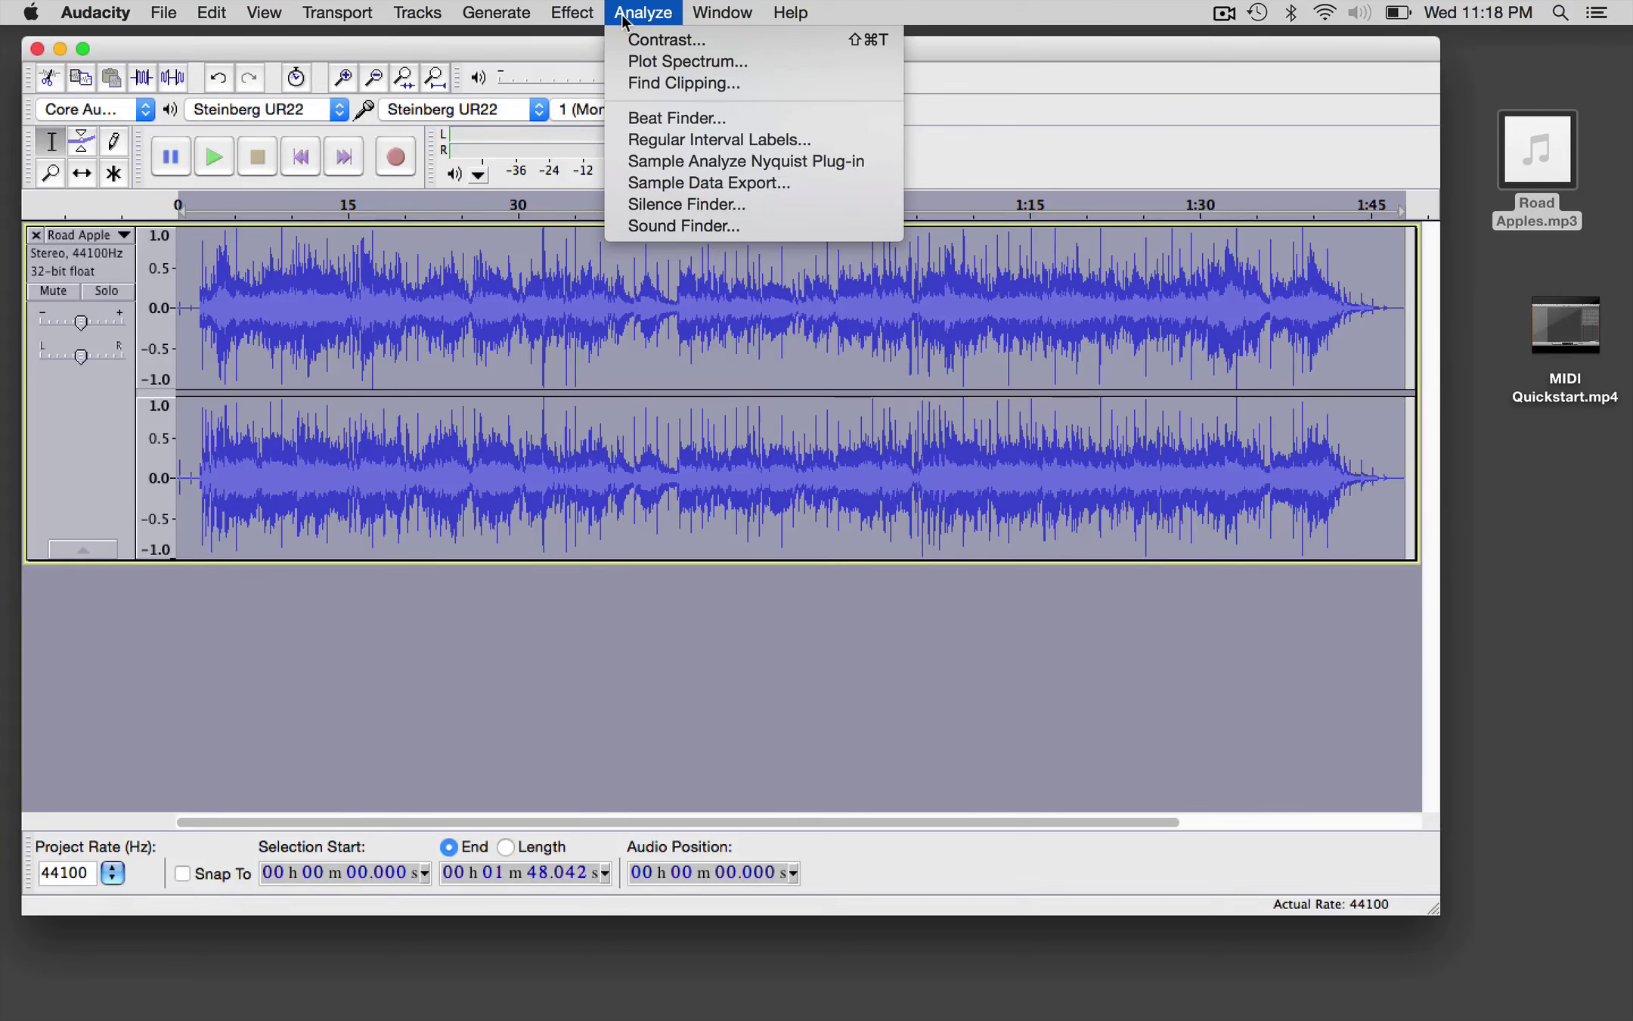
click(665, 60)
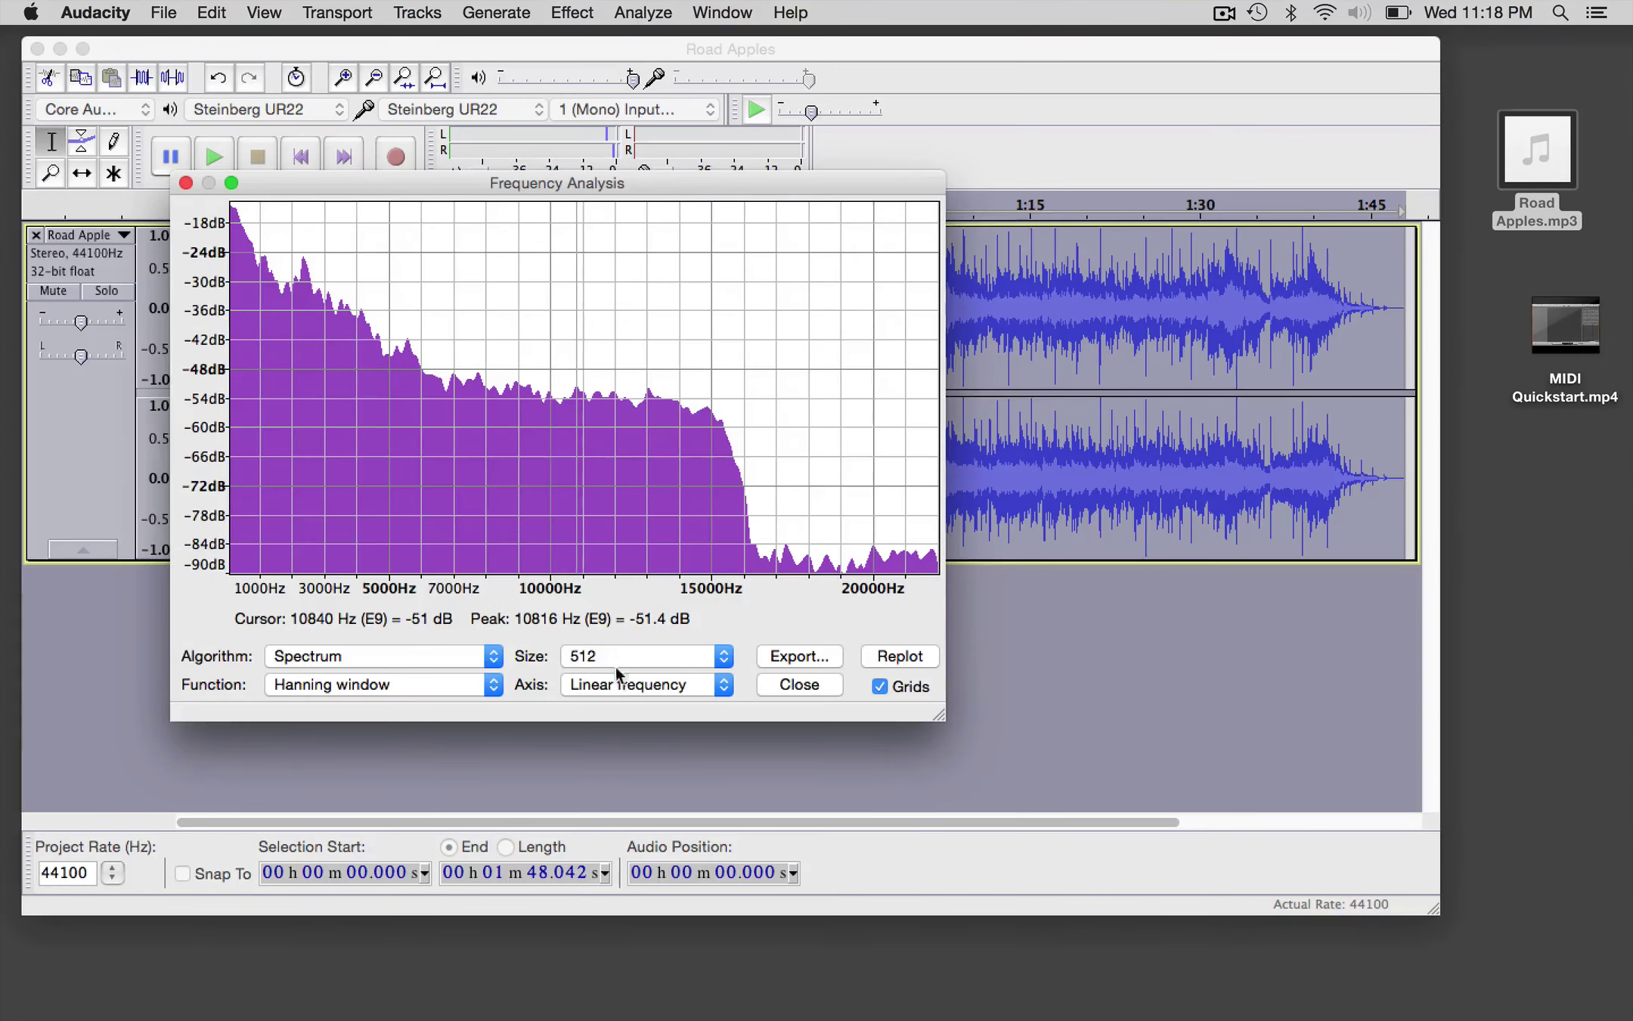
click(626, 684)
click(625, 705)
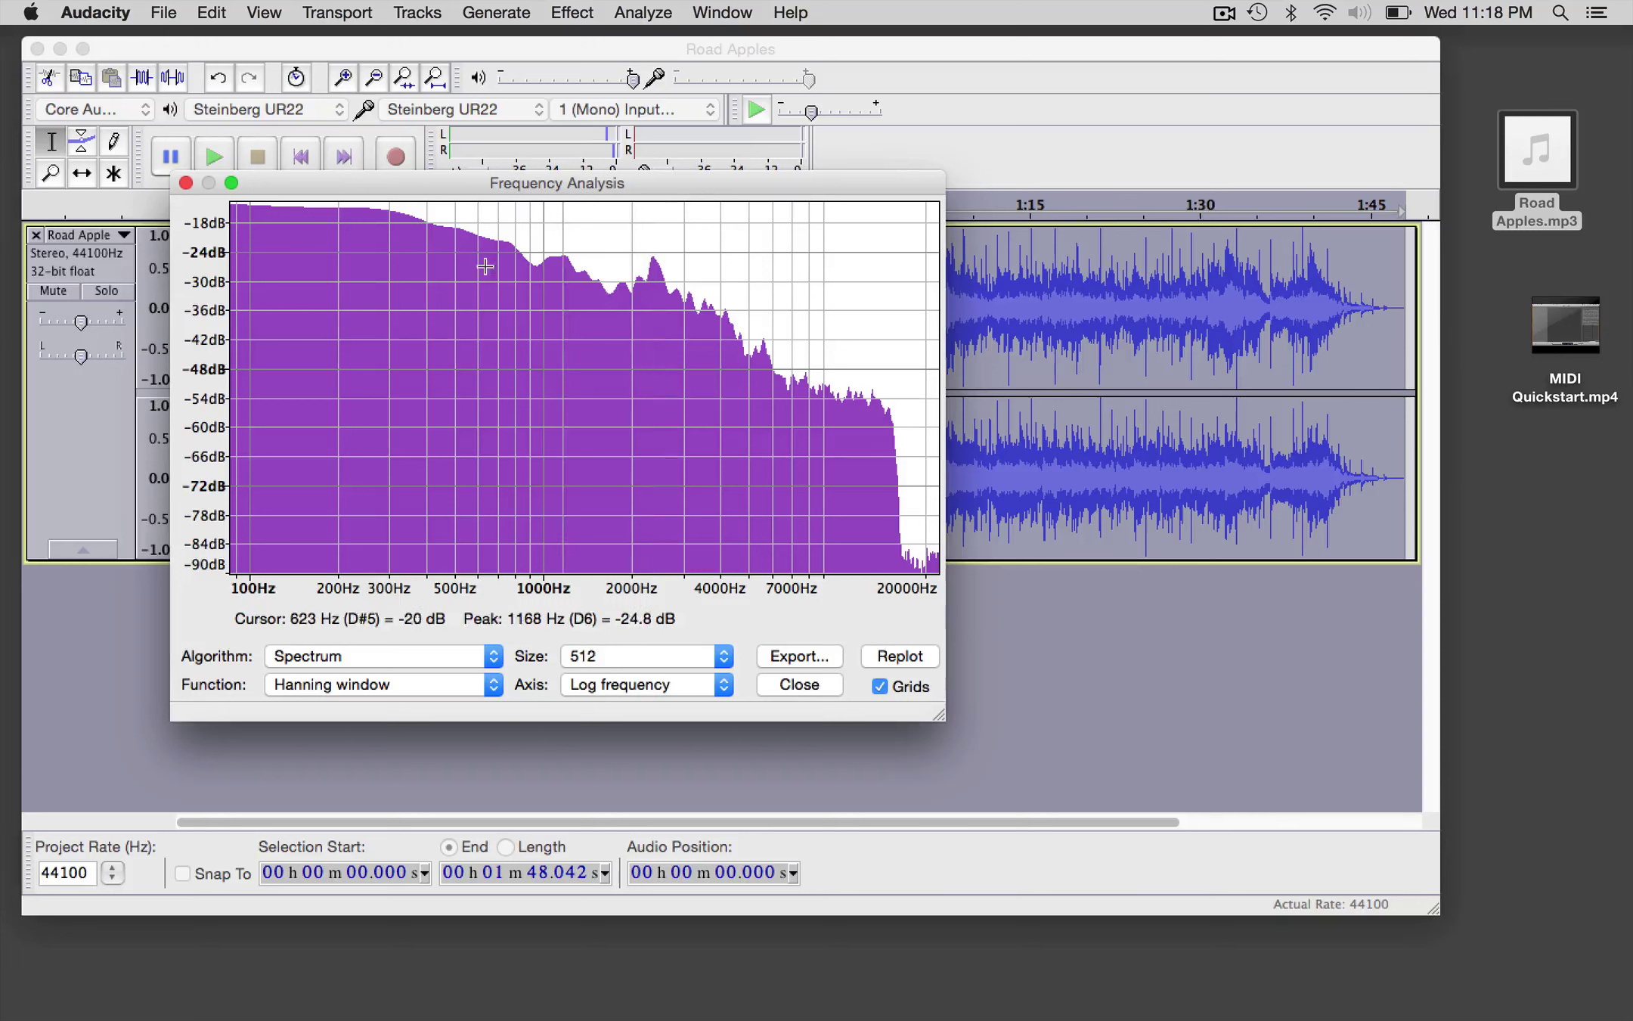
click(631, 659)
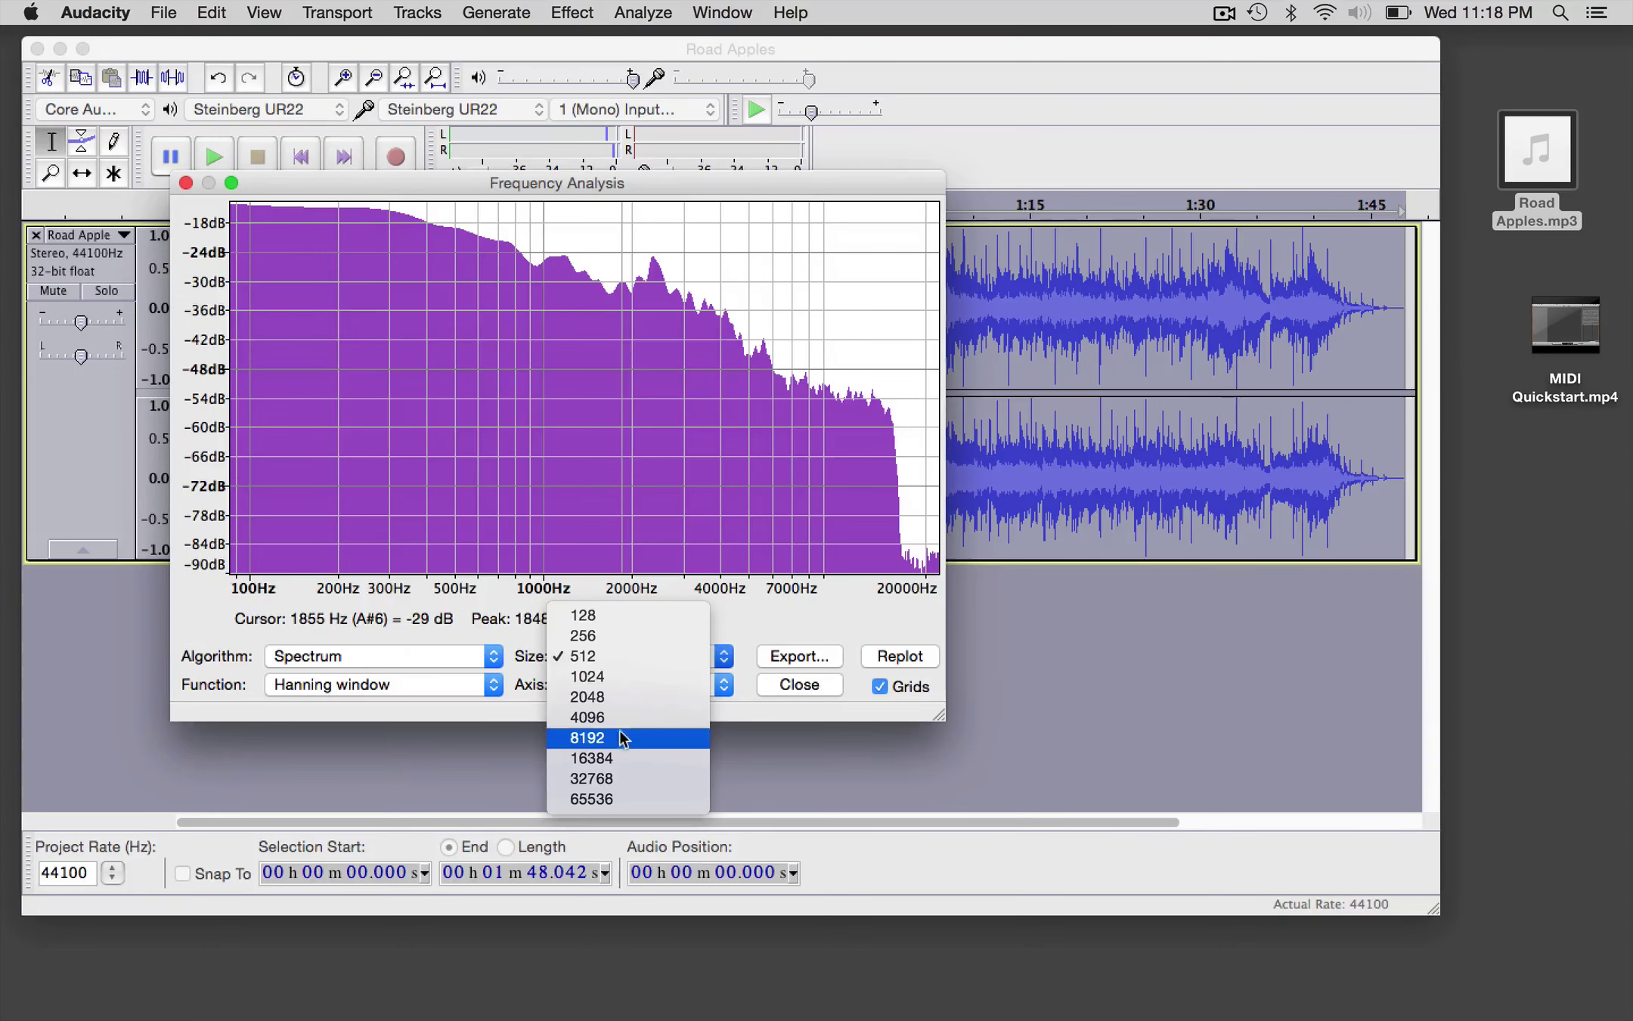
click(618, 679)
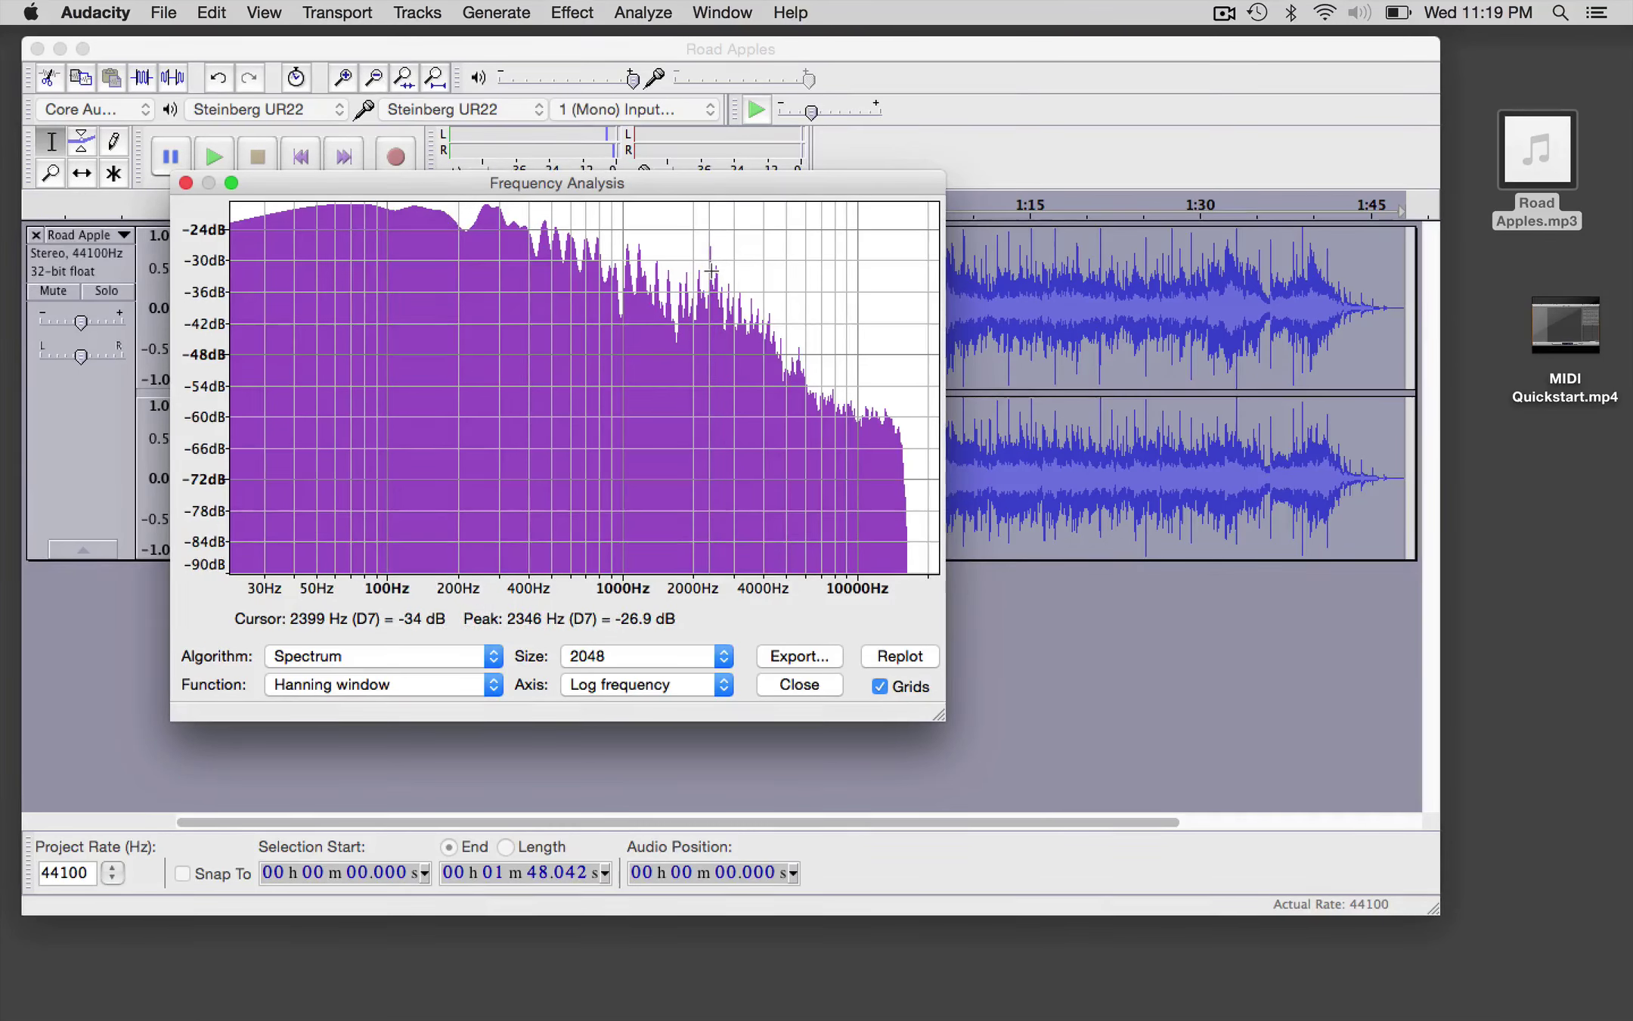
click(185, 182)
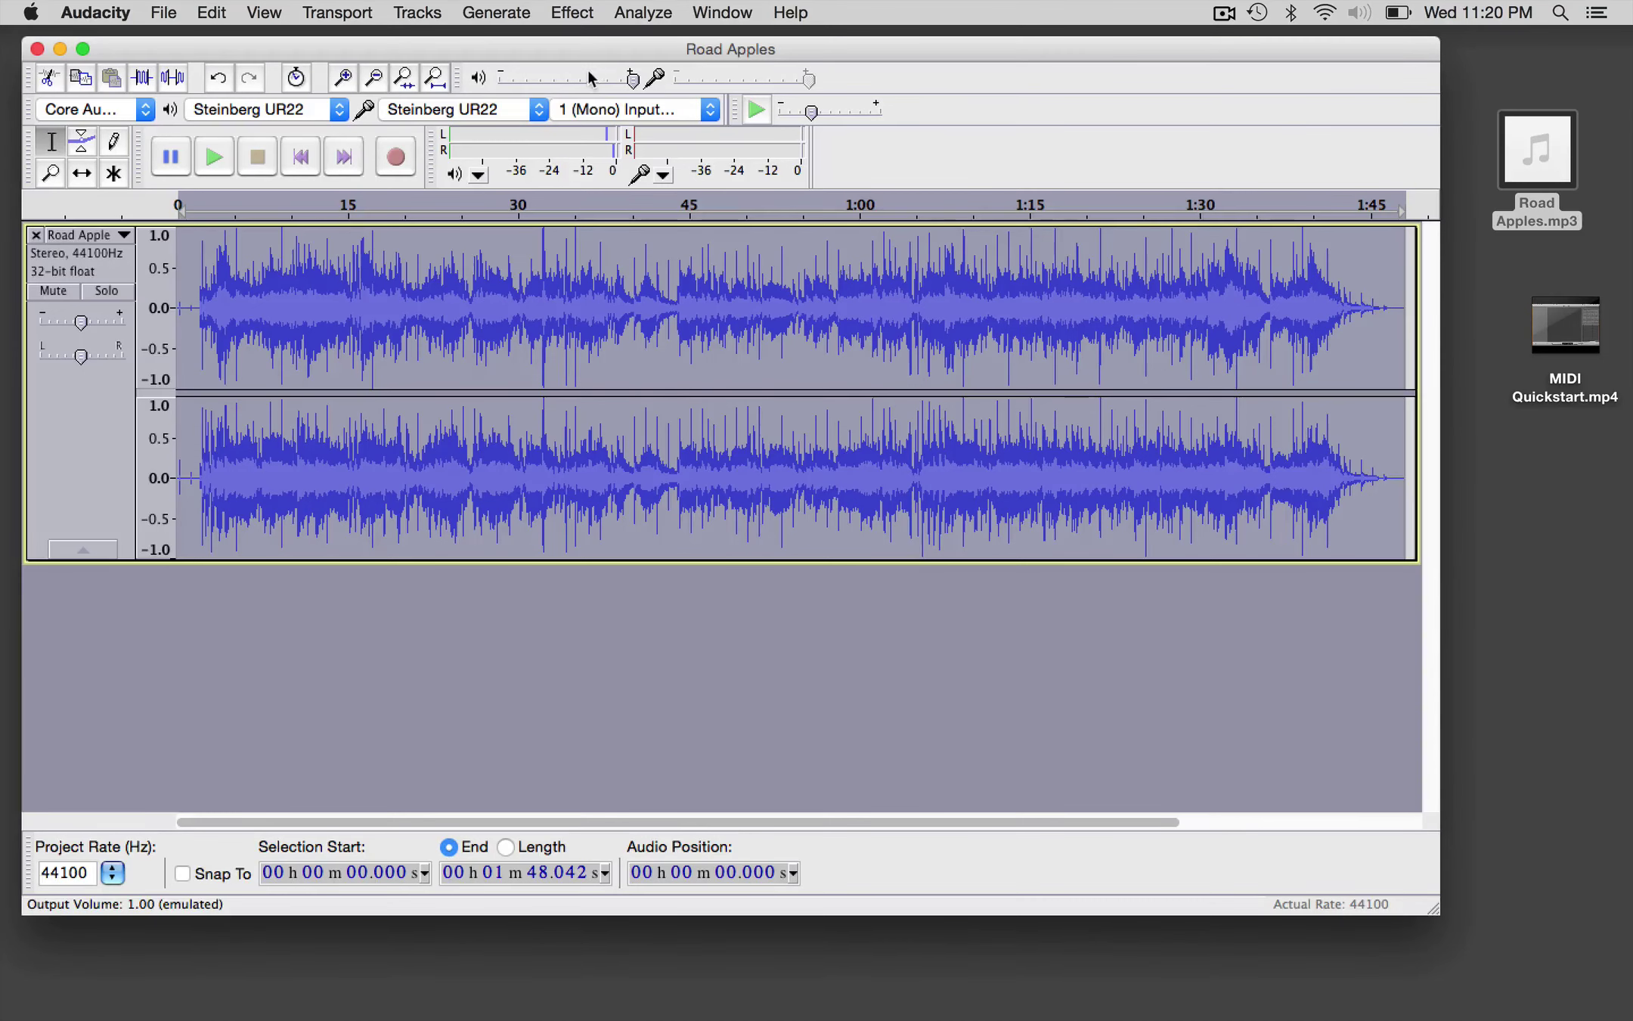
Step: Apply the George Yohng W1 Limiter to the whole track with a 0.0 dB threshold
click(560, 14)
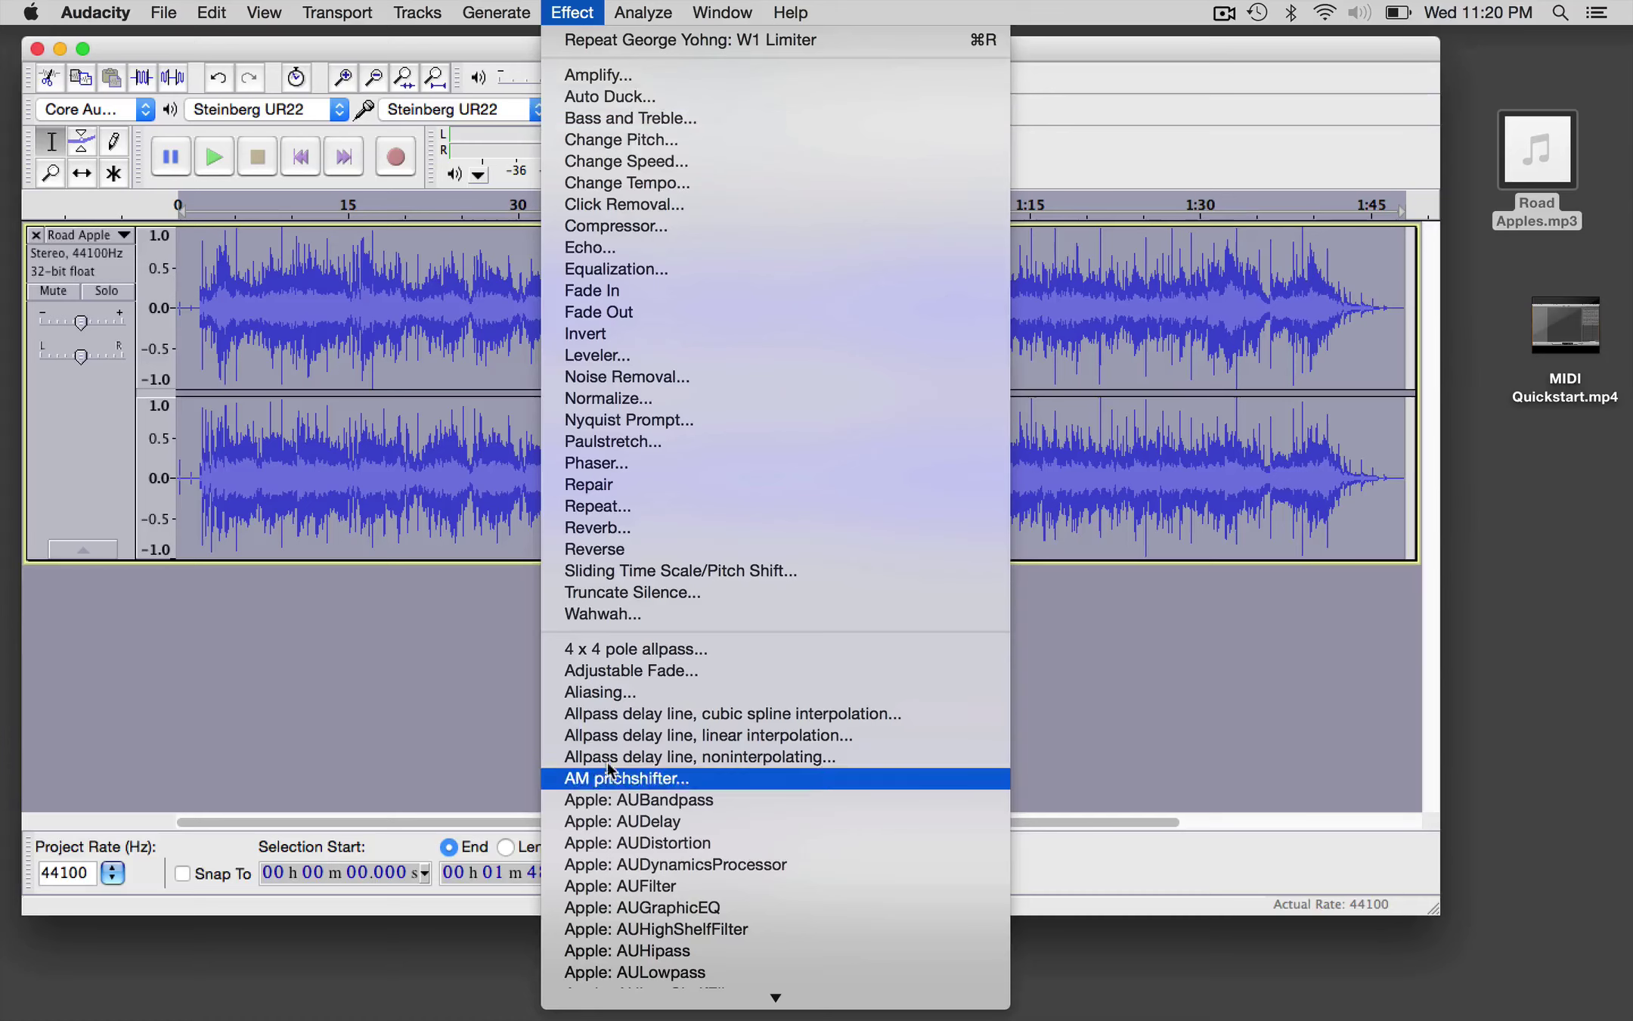
scroll(609, 767, down, 20)
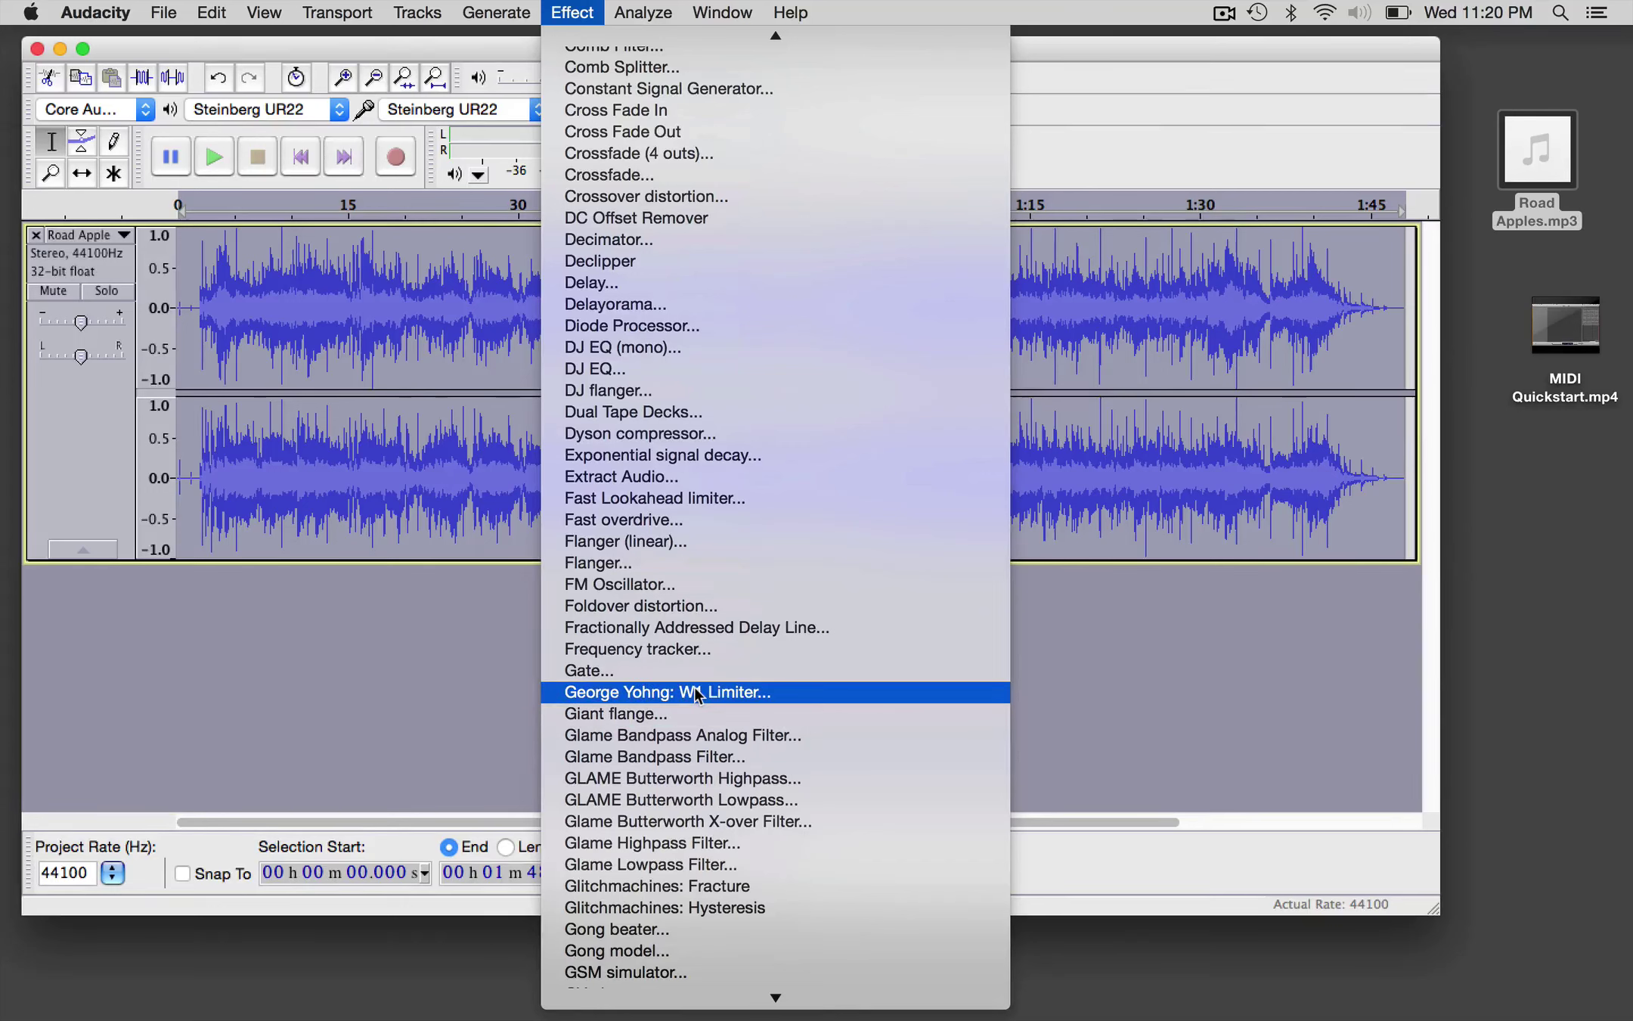
click(696, 692)
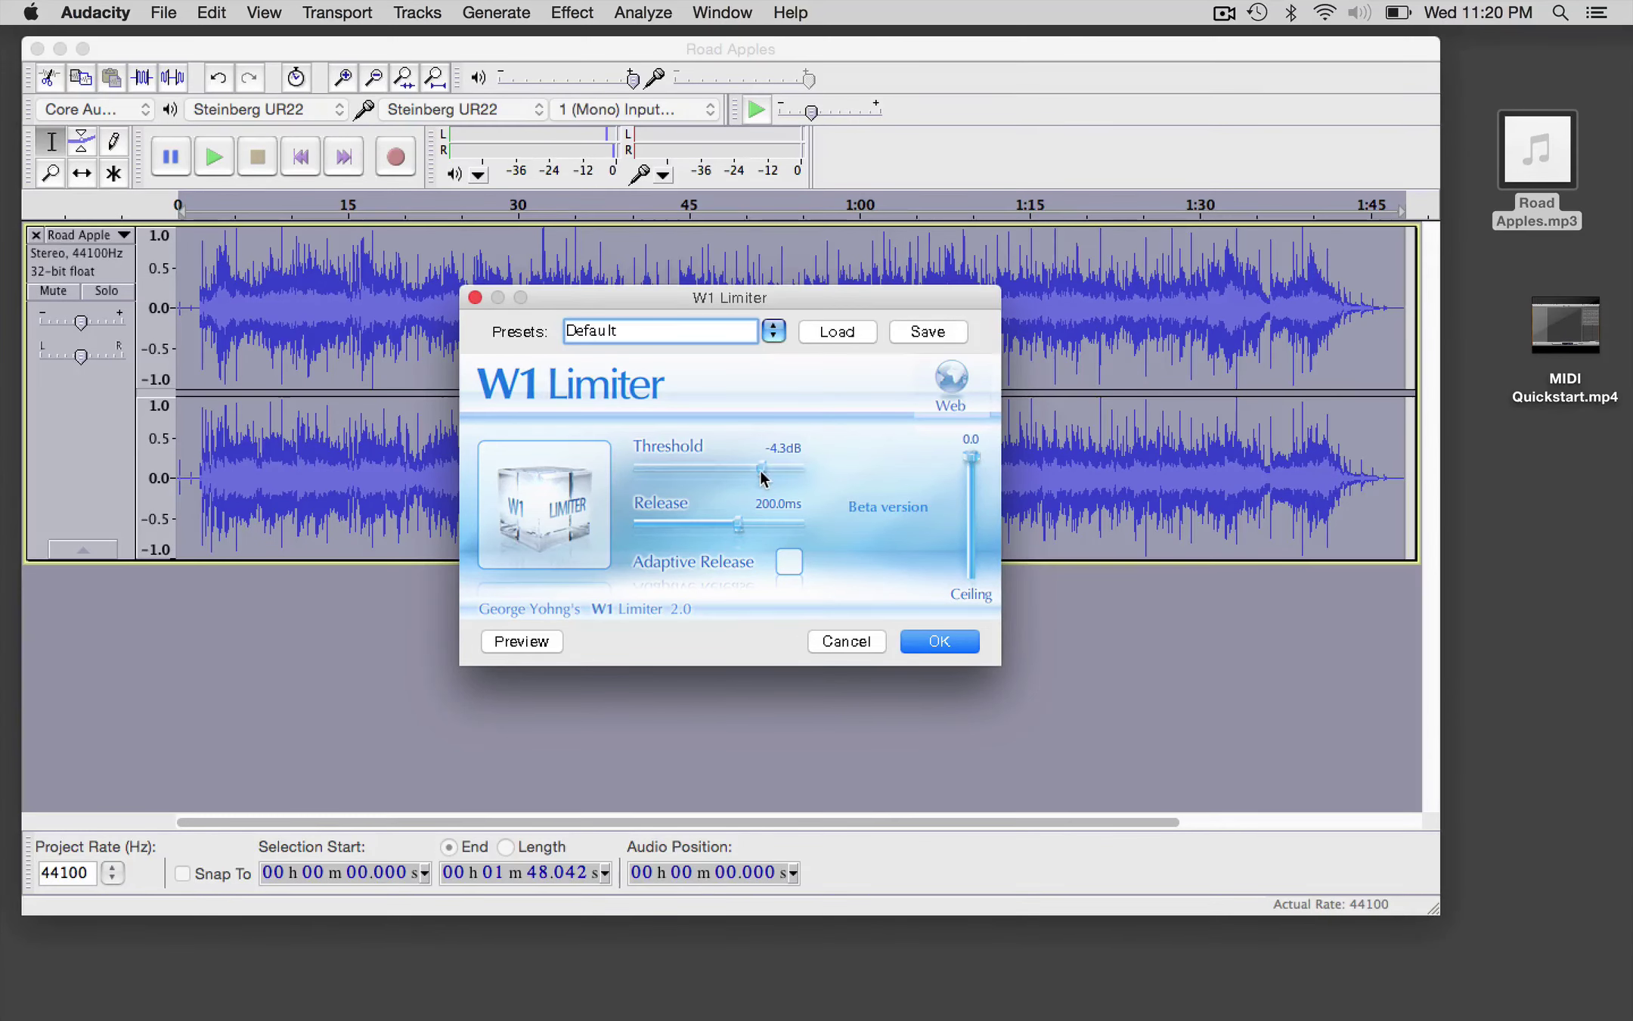
drag(762, 470, 784, 469)
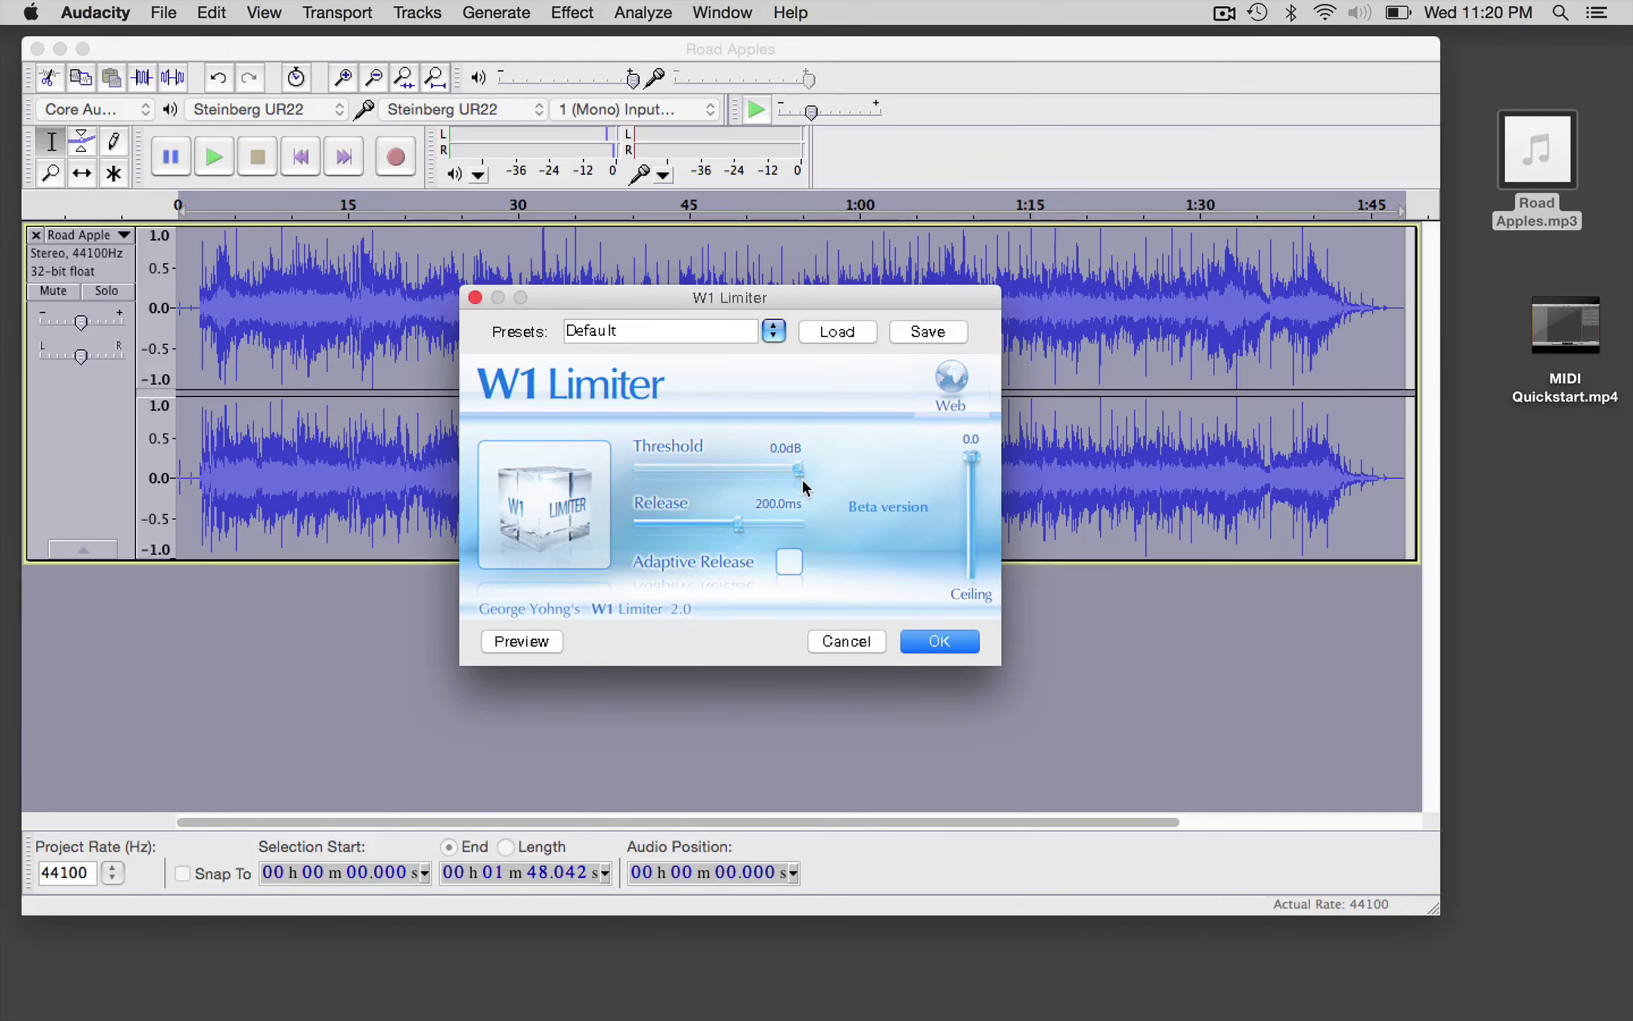
click(919, 640)
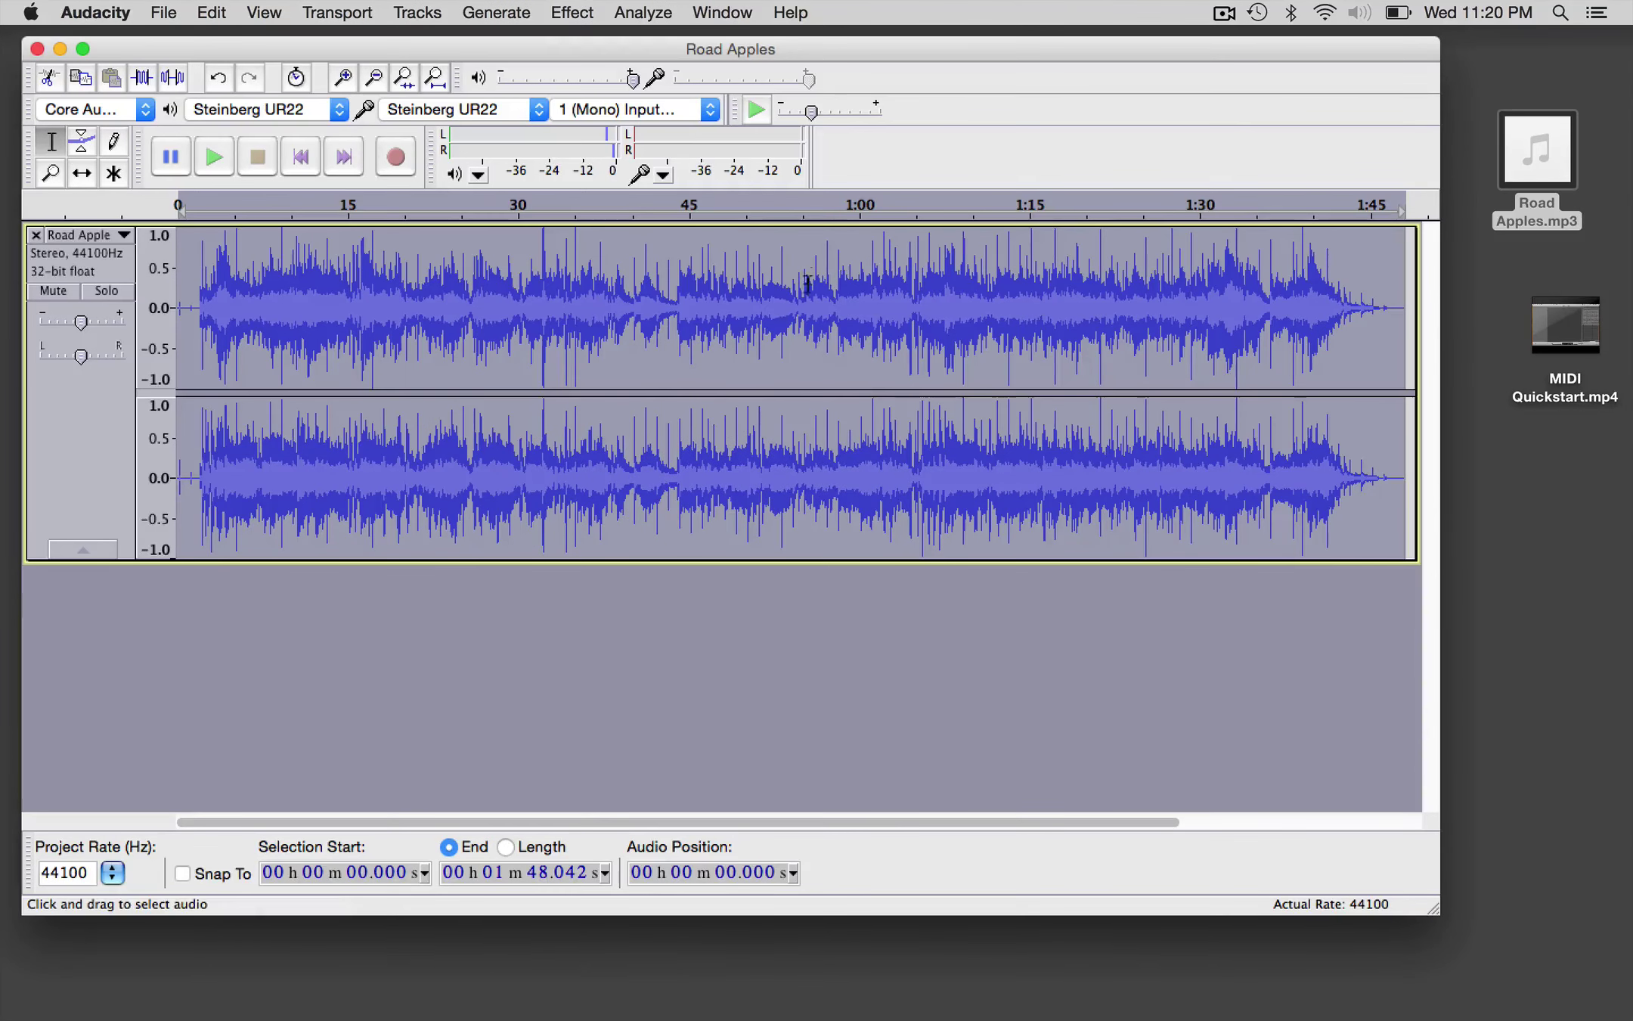
Step: Apply the W1 Limiter again at a -3.7 dB threshold with Adaptive Release enabled
click(568, 13)
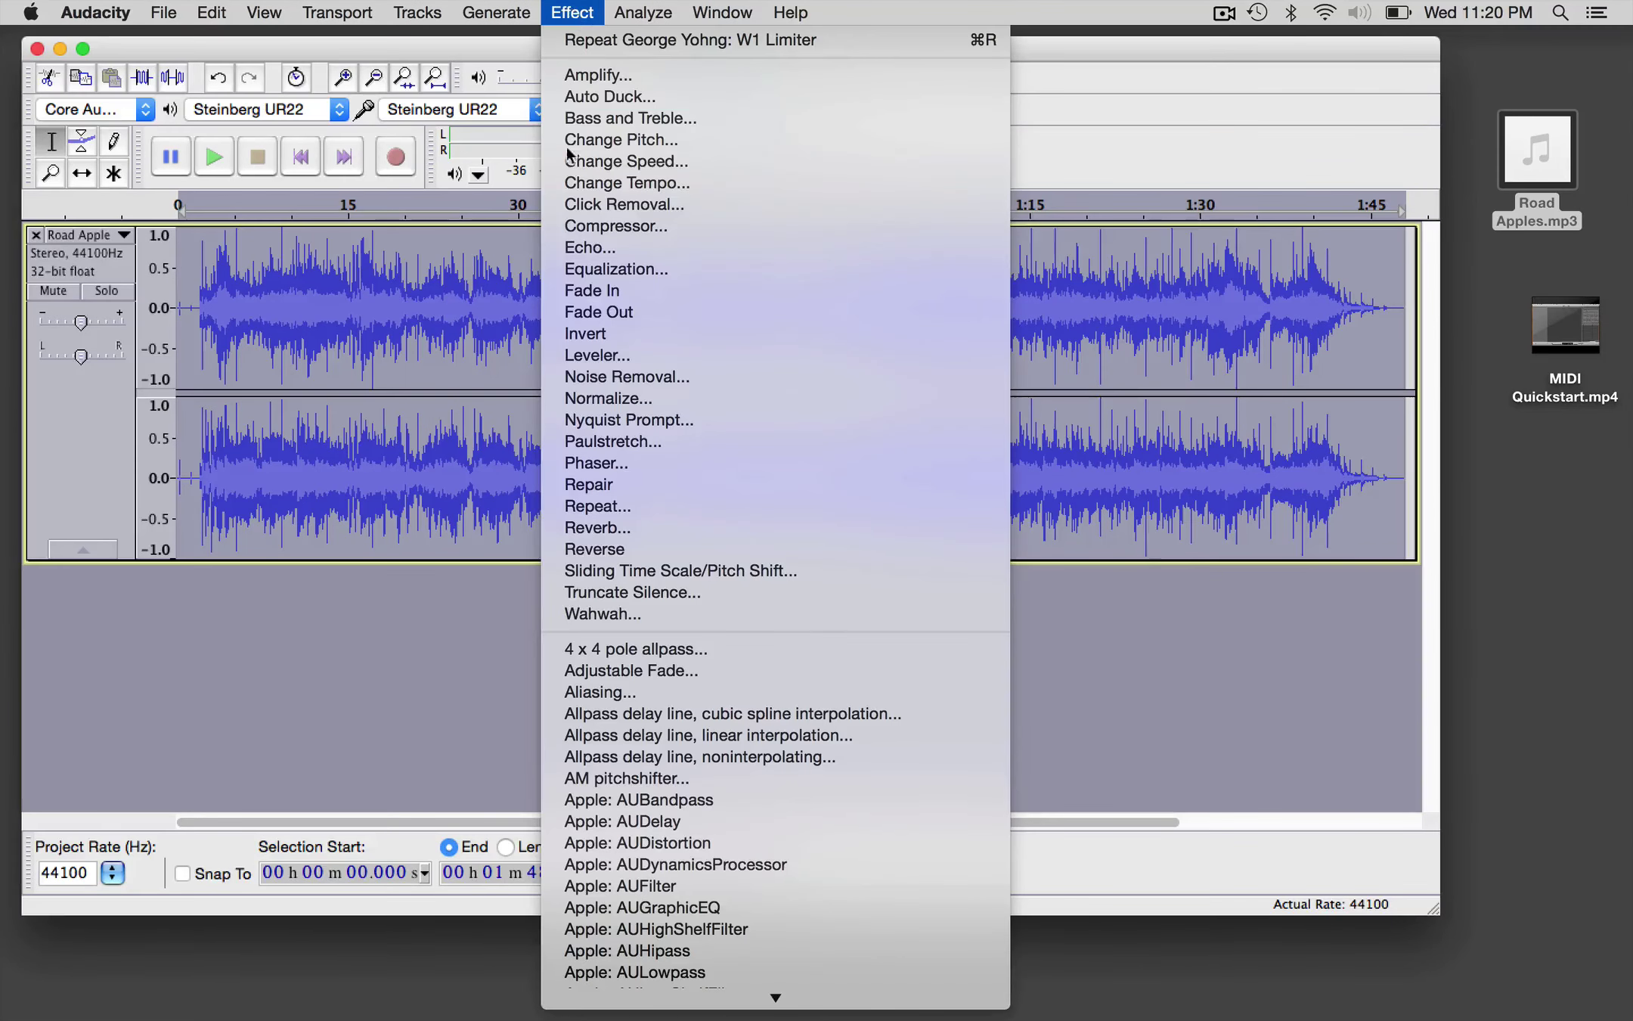
scroll(590, 877, down, 15)
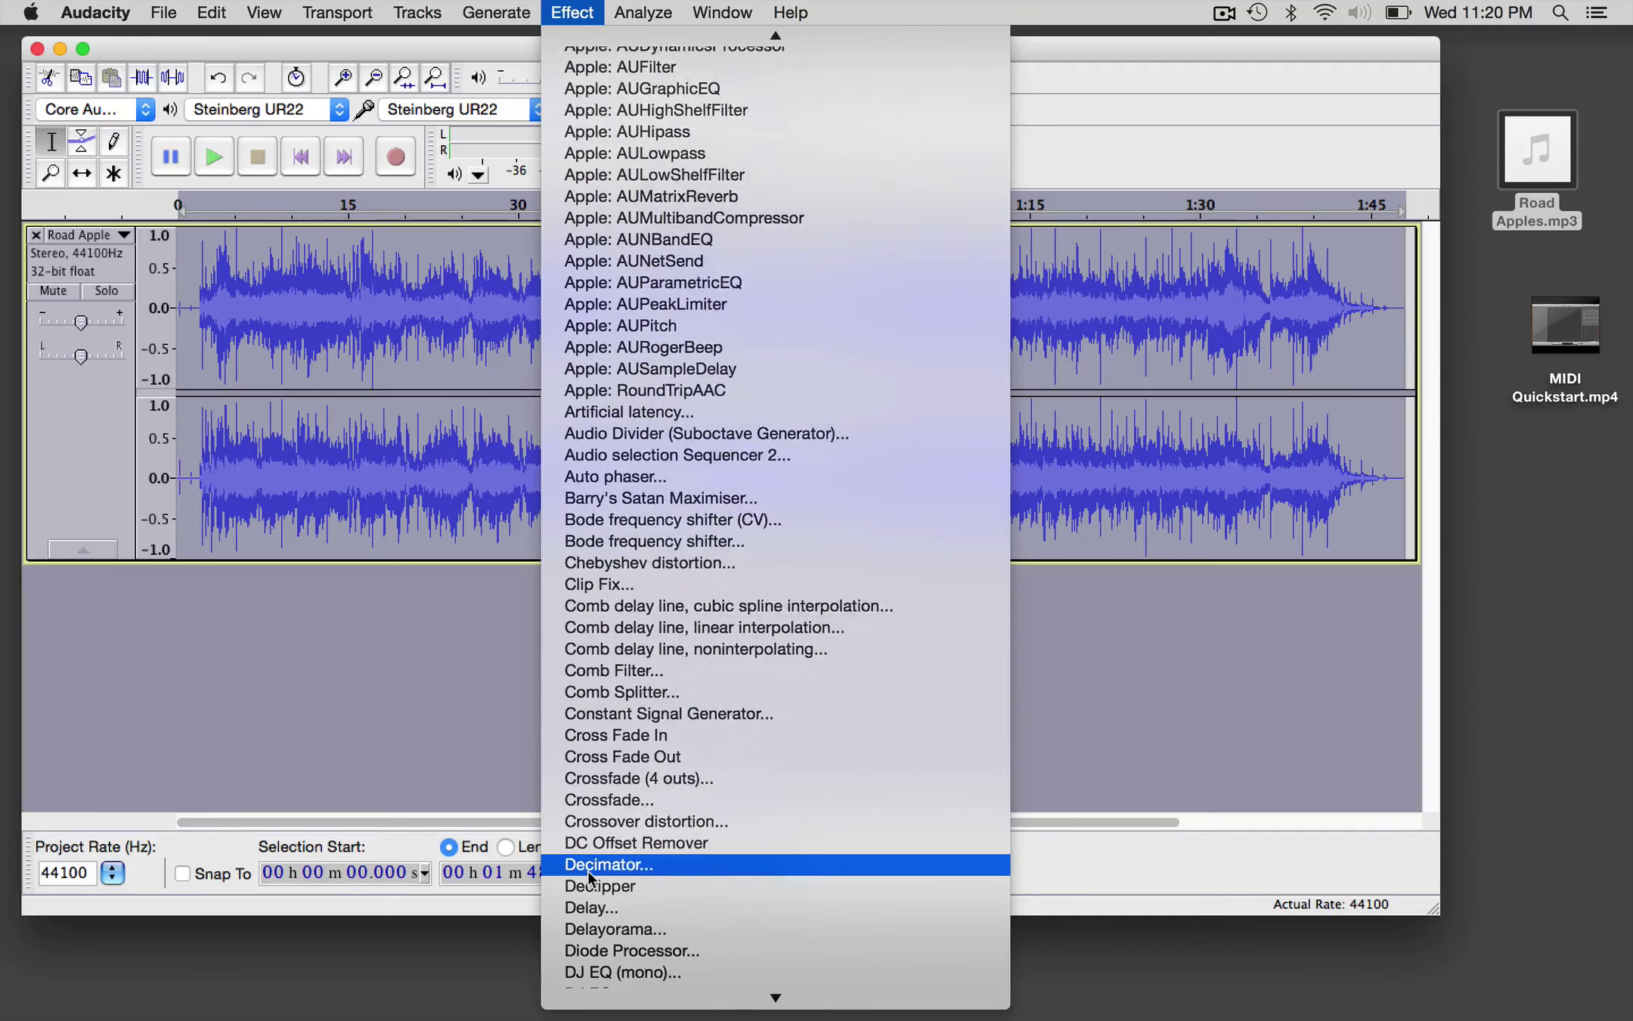
scroll(590, 877, down, 5)
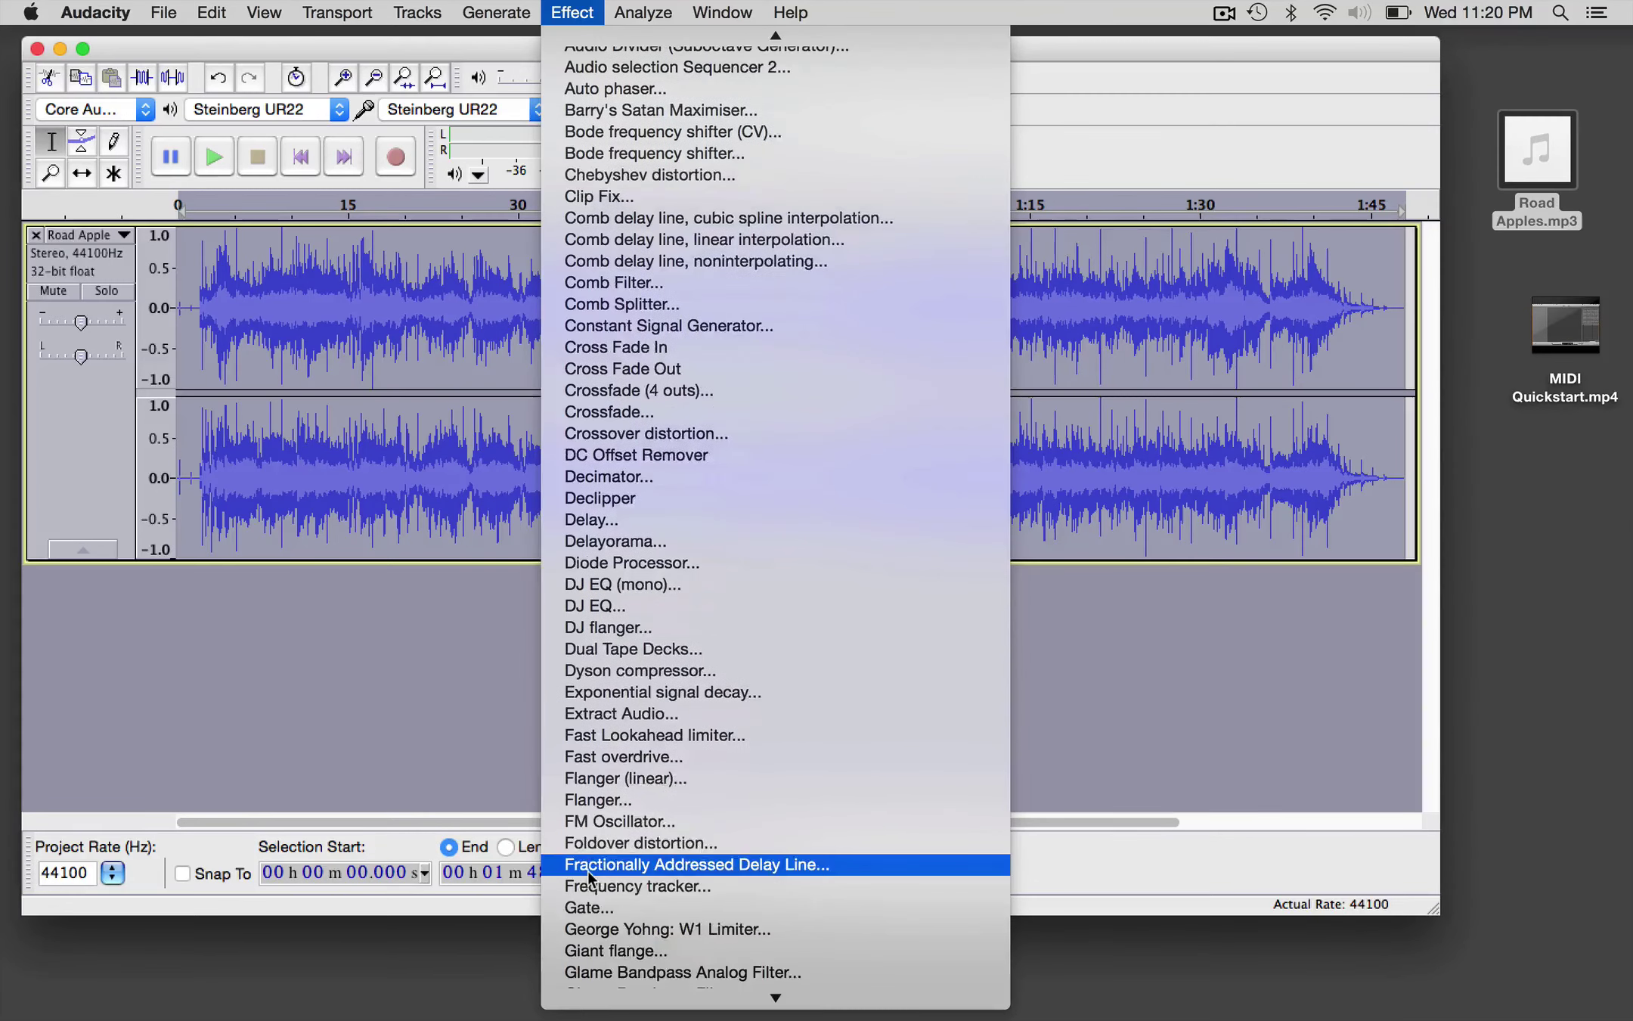
scroll(589, 877, down, 2)
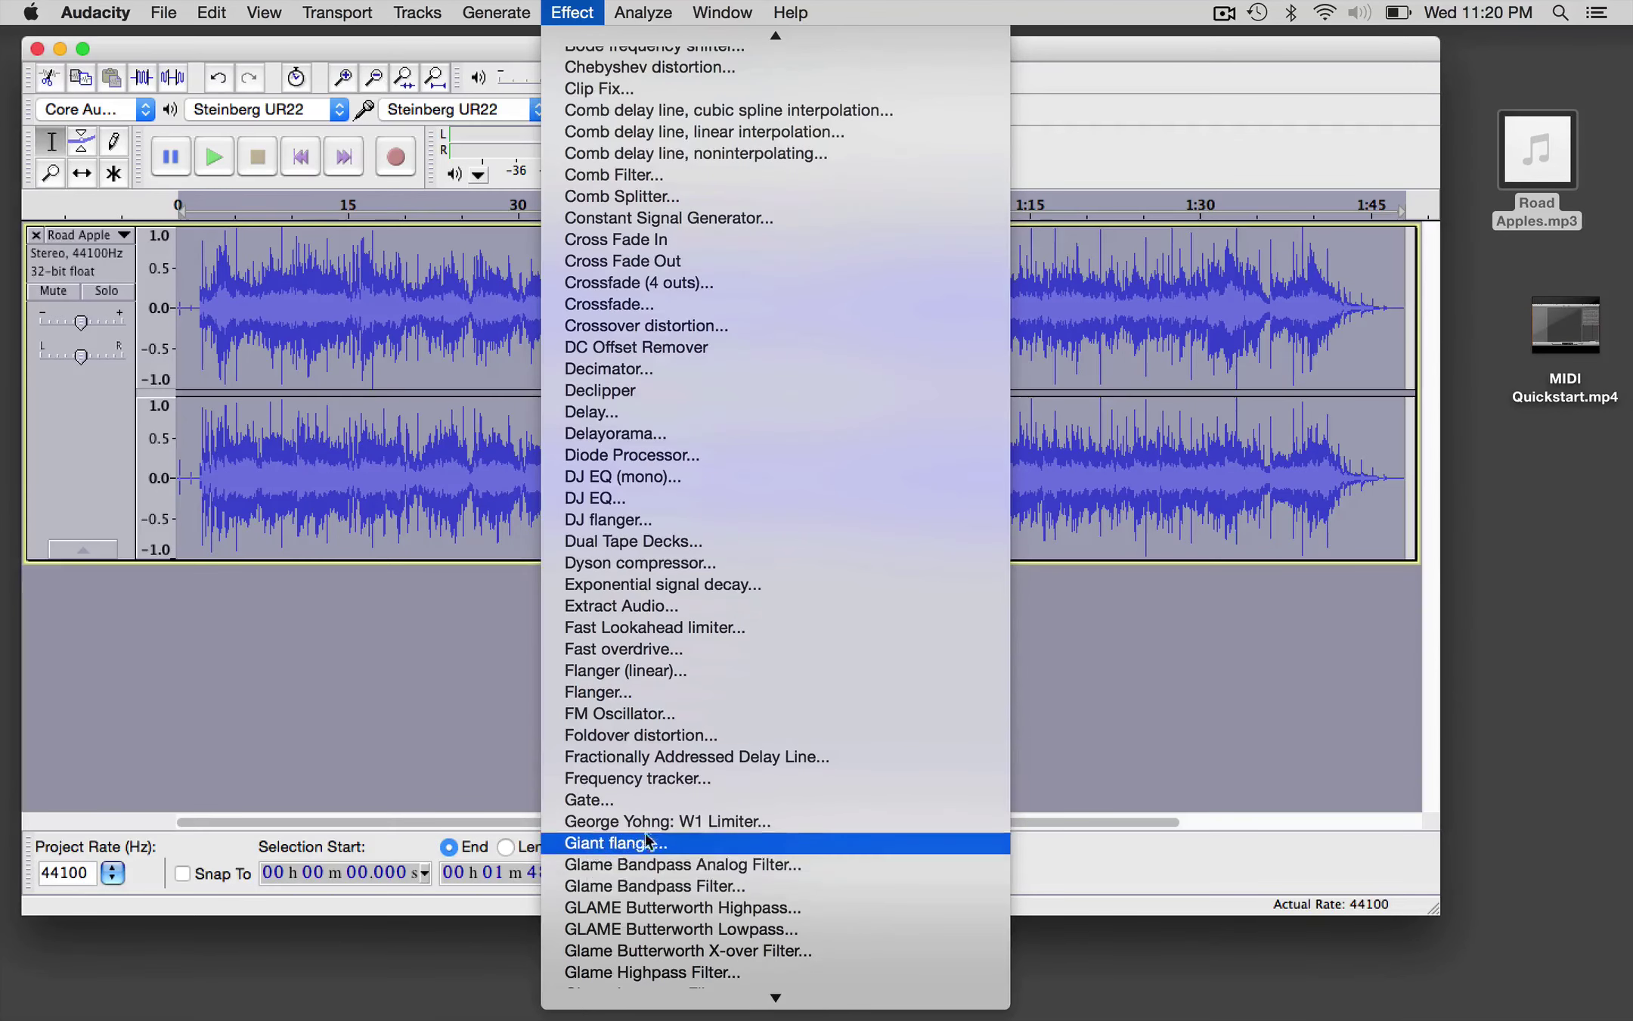
click(666, 827)
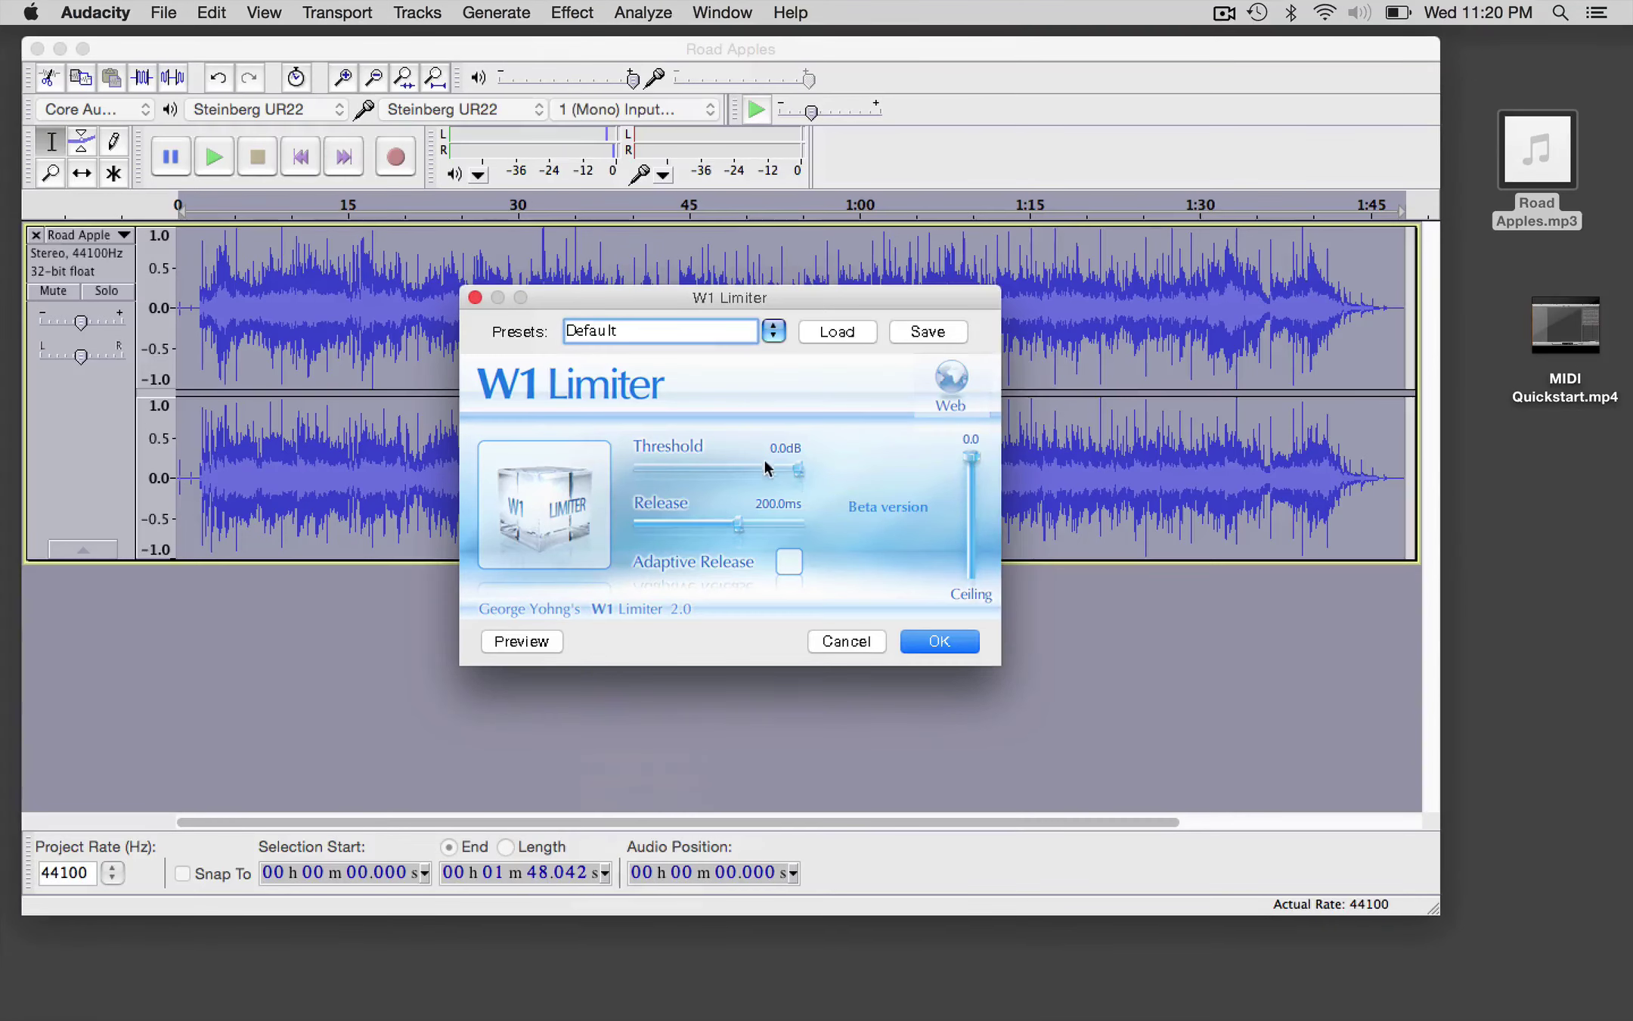
drag(798, 466, 768, 470)
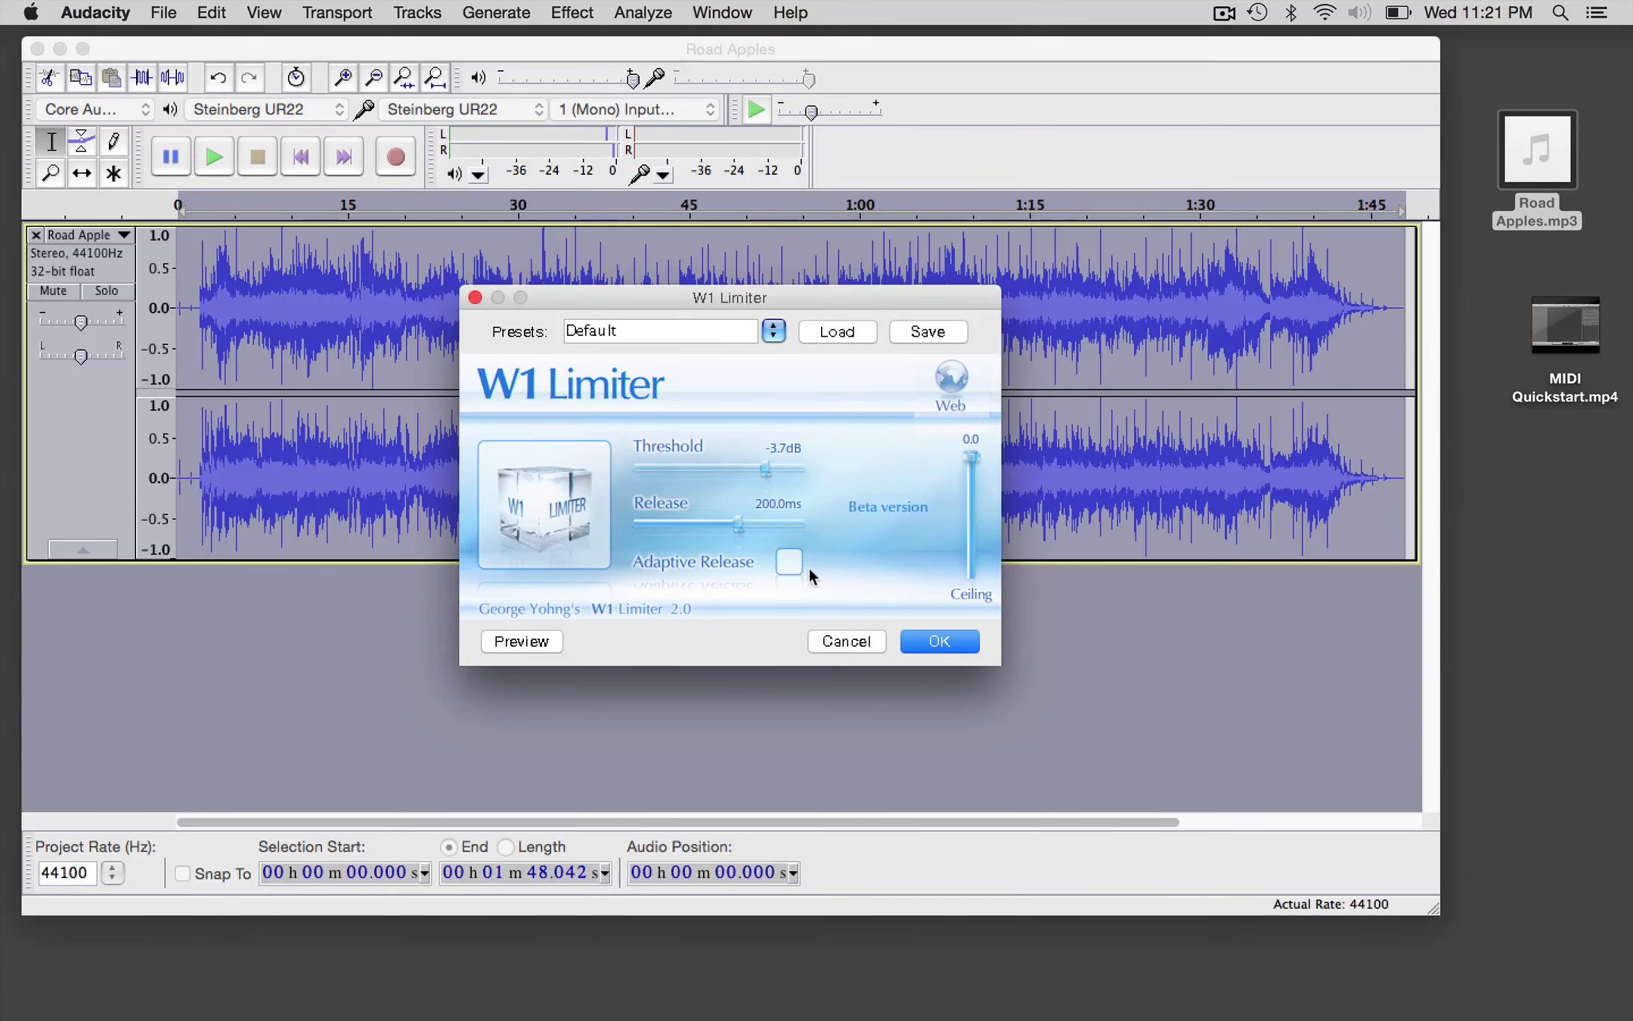
click(788, 561)
click(948, 647)
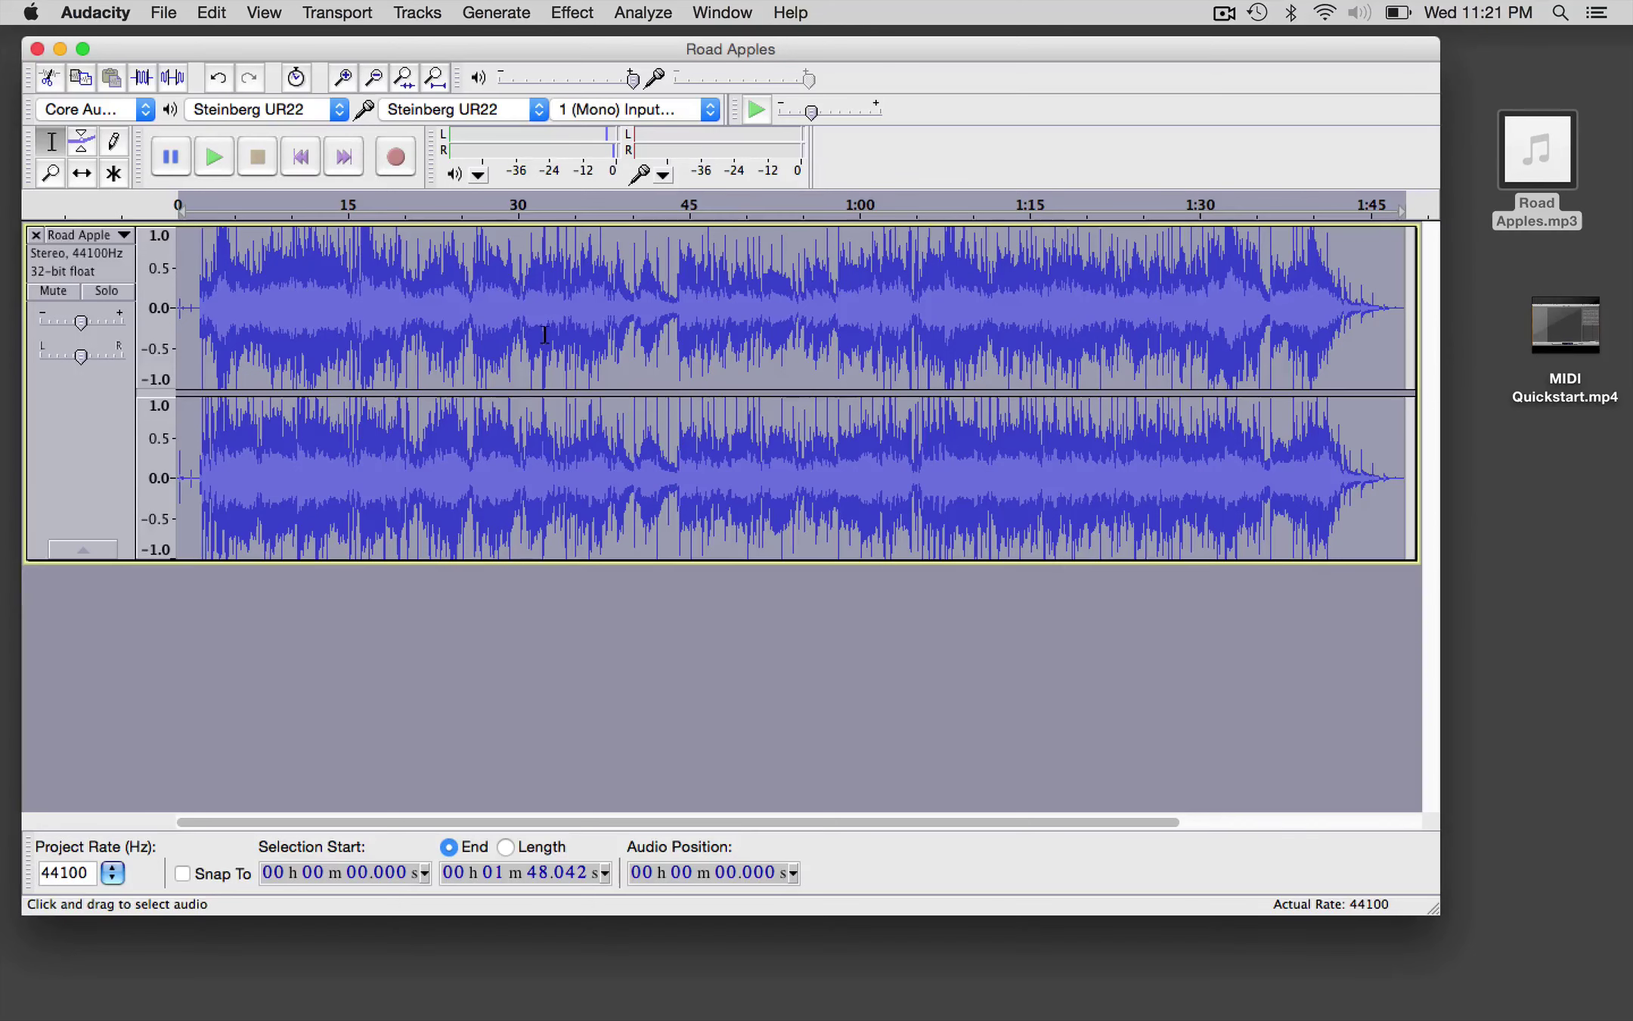
Step: Play the limited track briefly from about 22 seconds, then select all audio
click(432, 294)
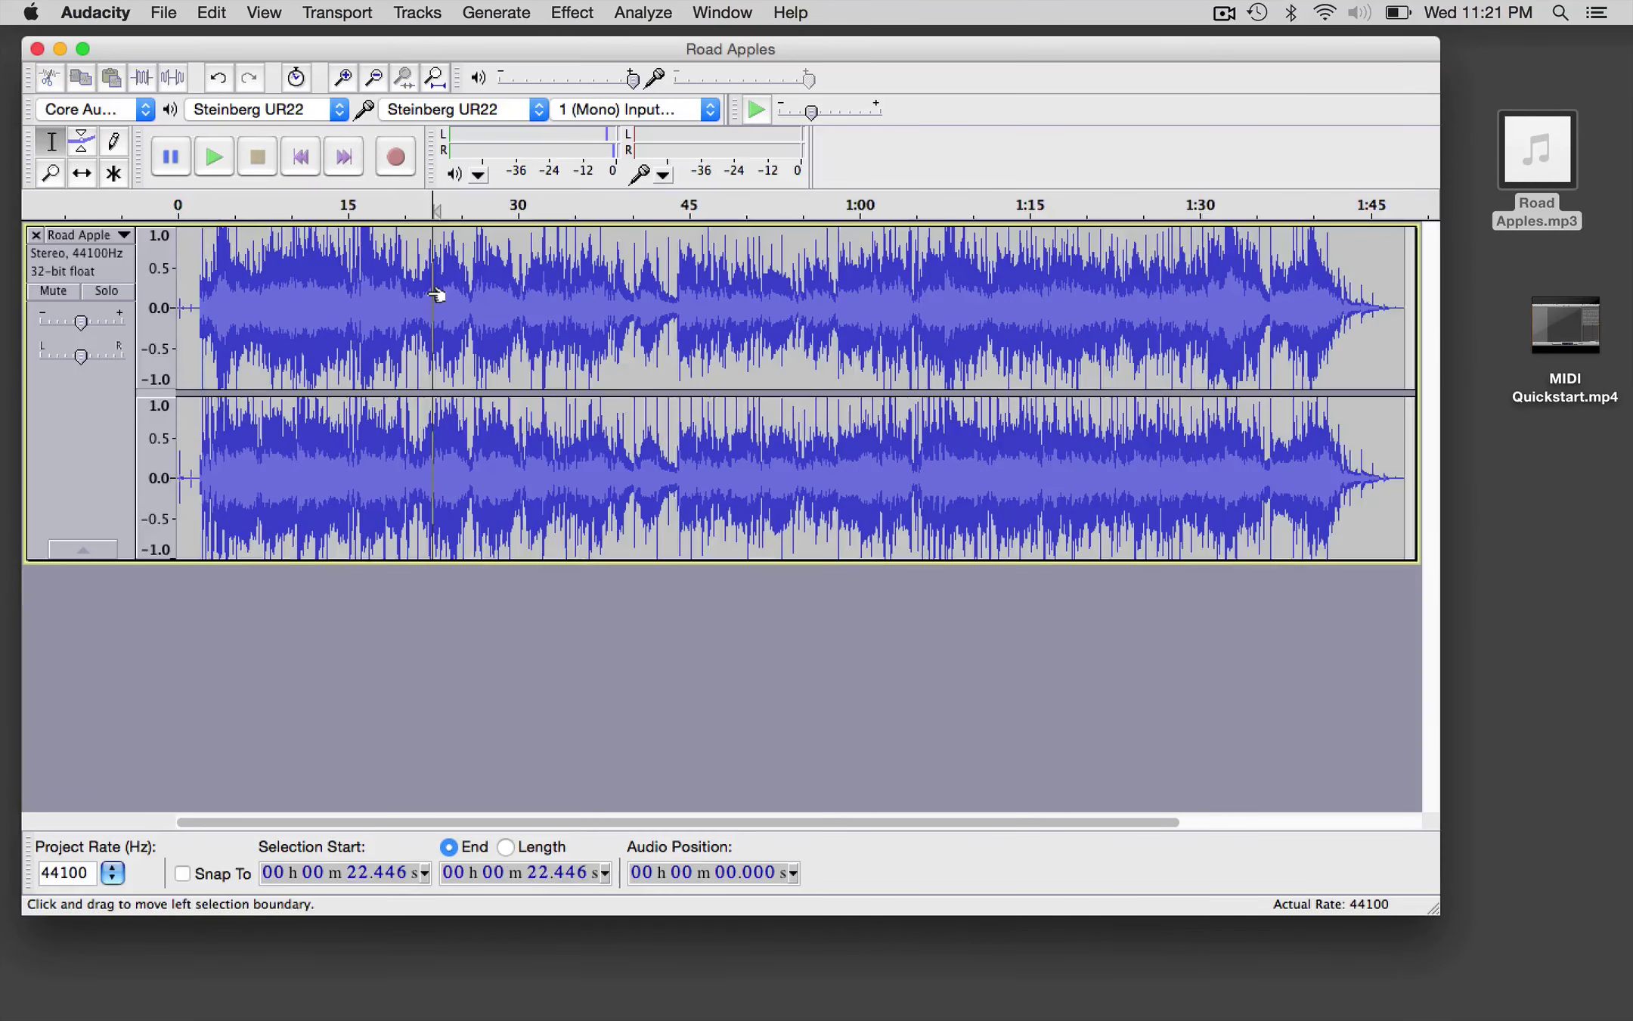
key(space)
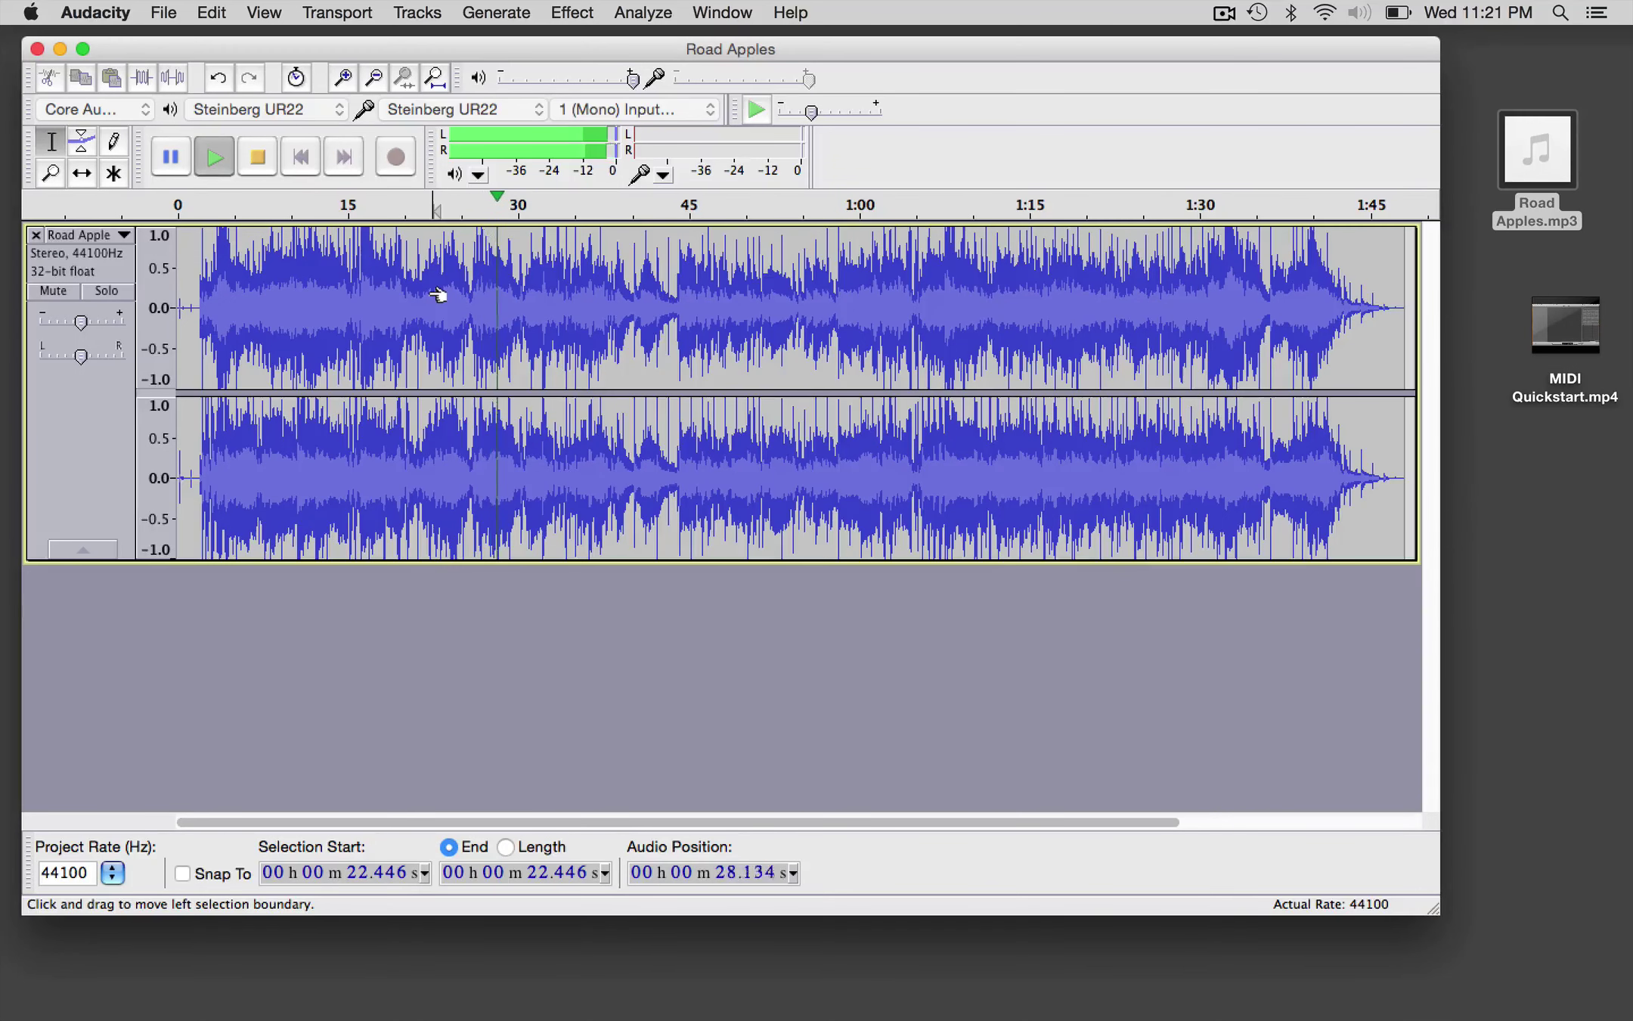
key(space)
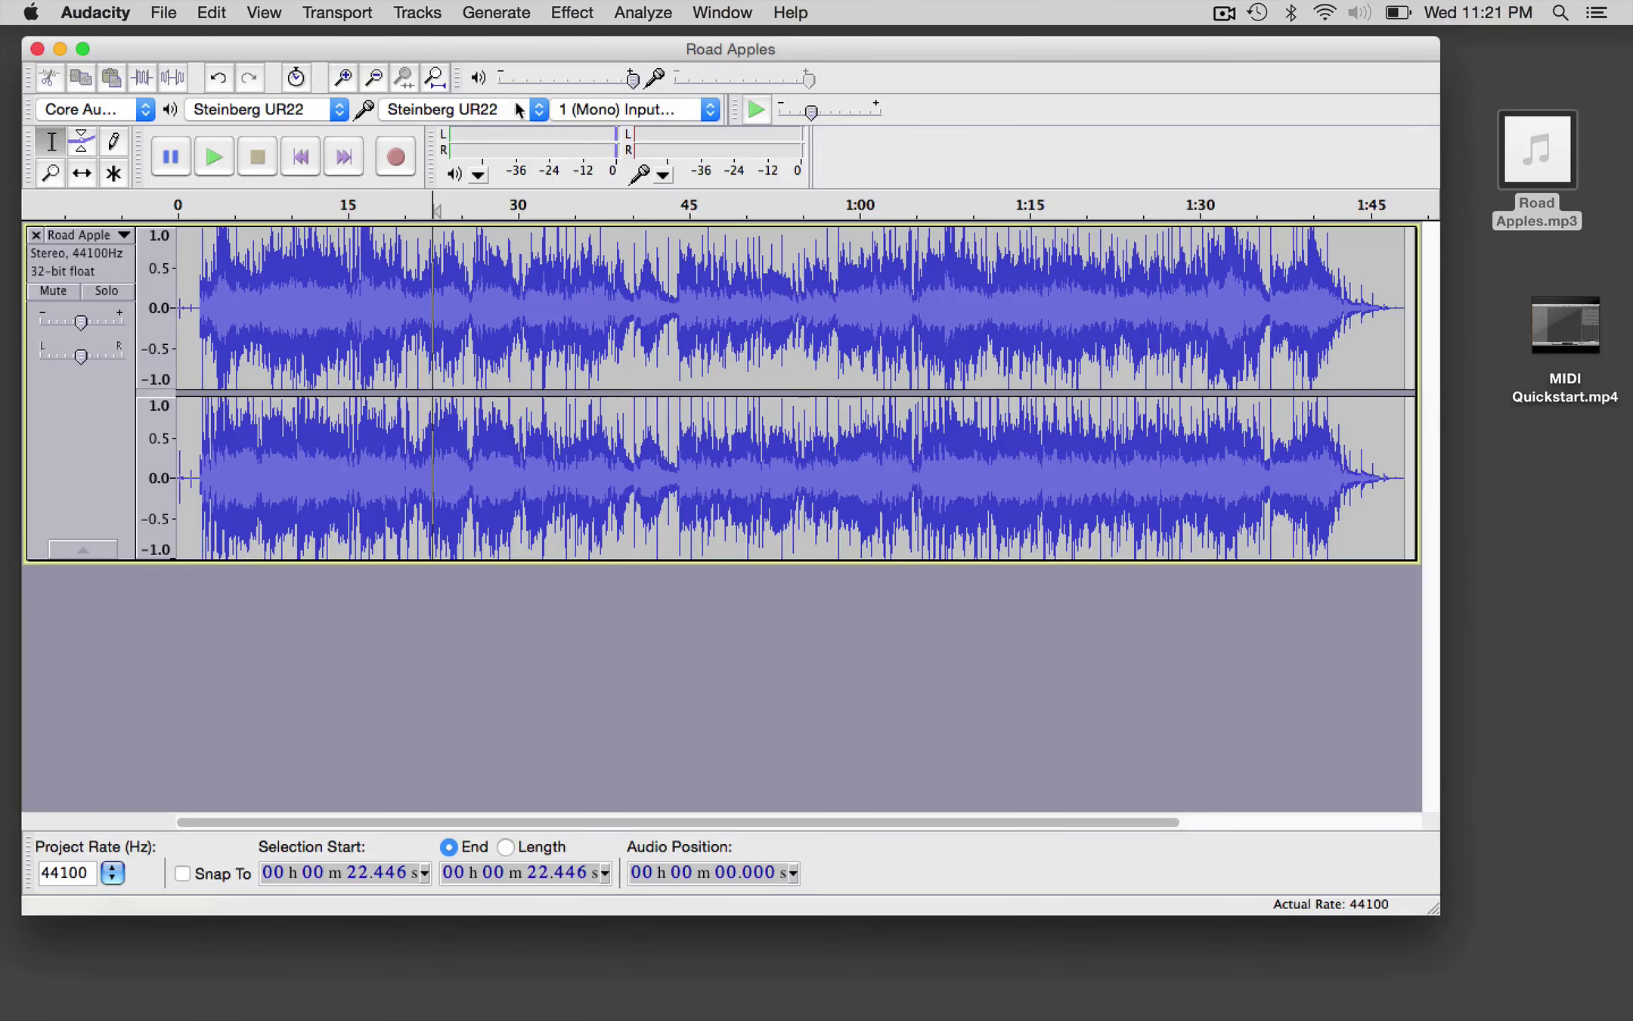
key(super+a)
click(508, 14)
mouse_move(572, 13)
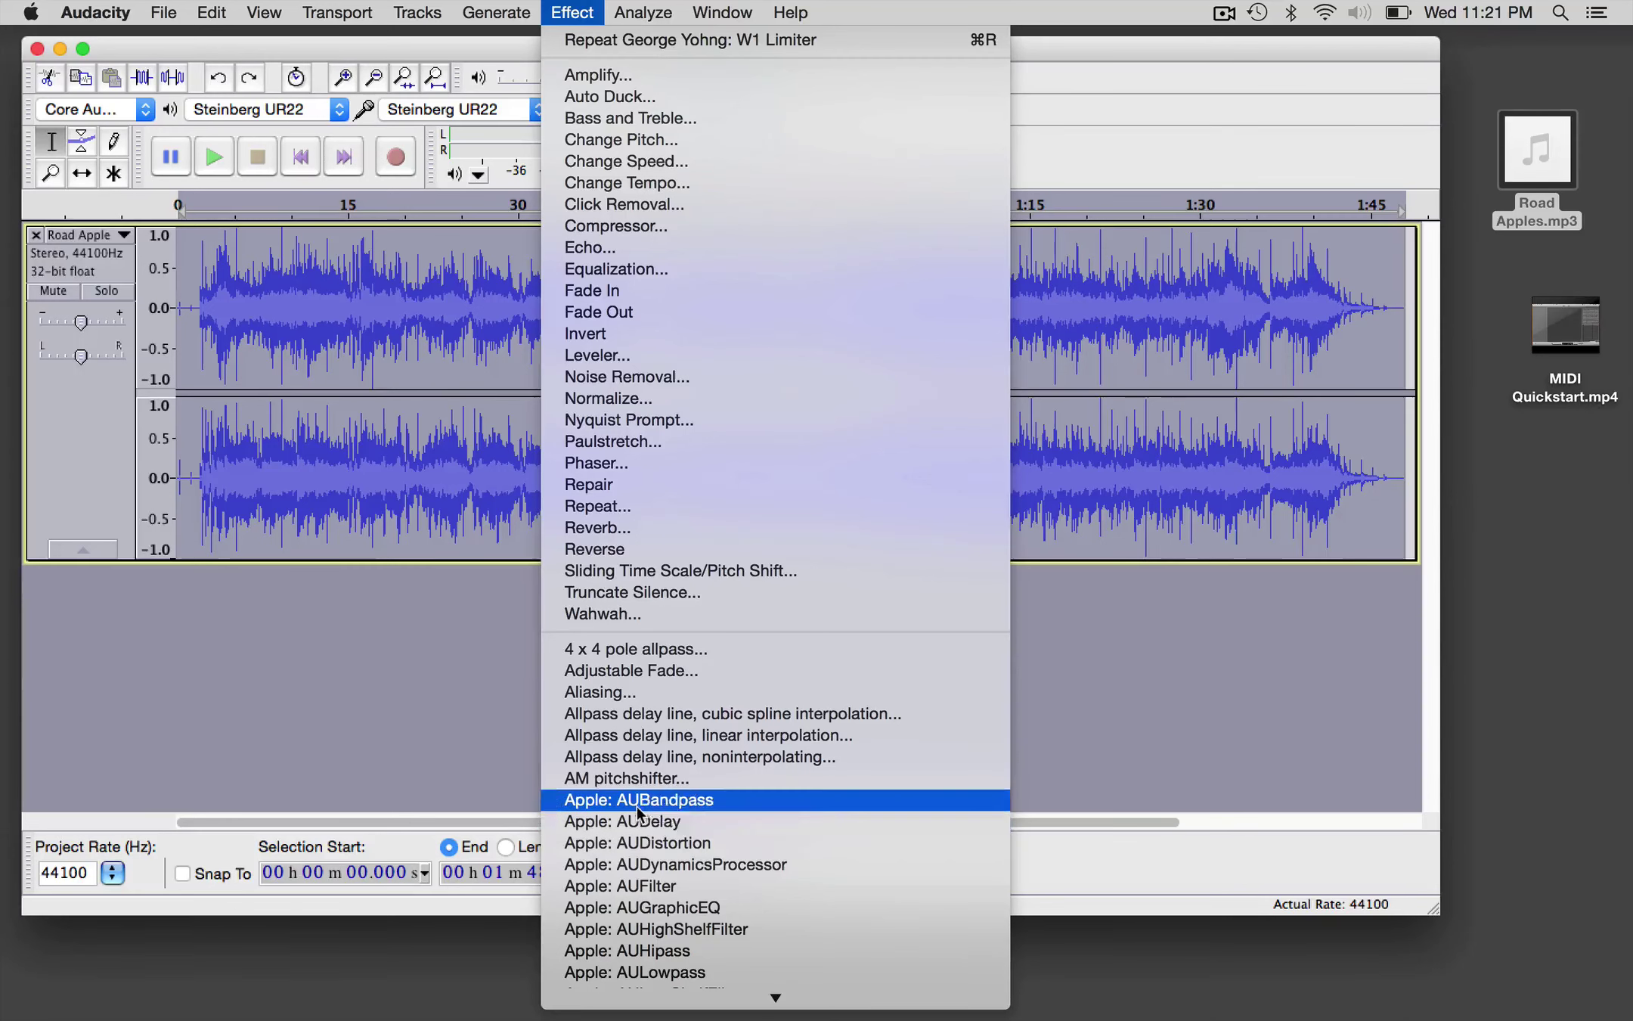
Step: Rerun the W1 Limiter on the whole track with a heavy -17.9 dB threshold
click(858, 670)
click(786, 617)
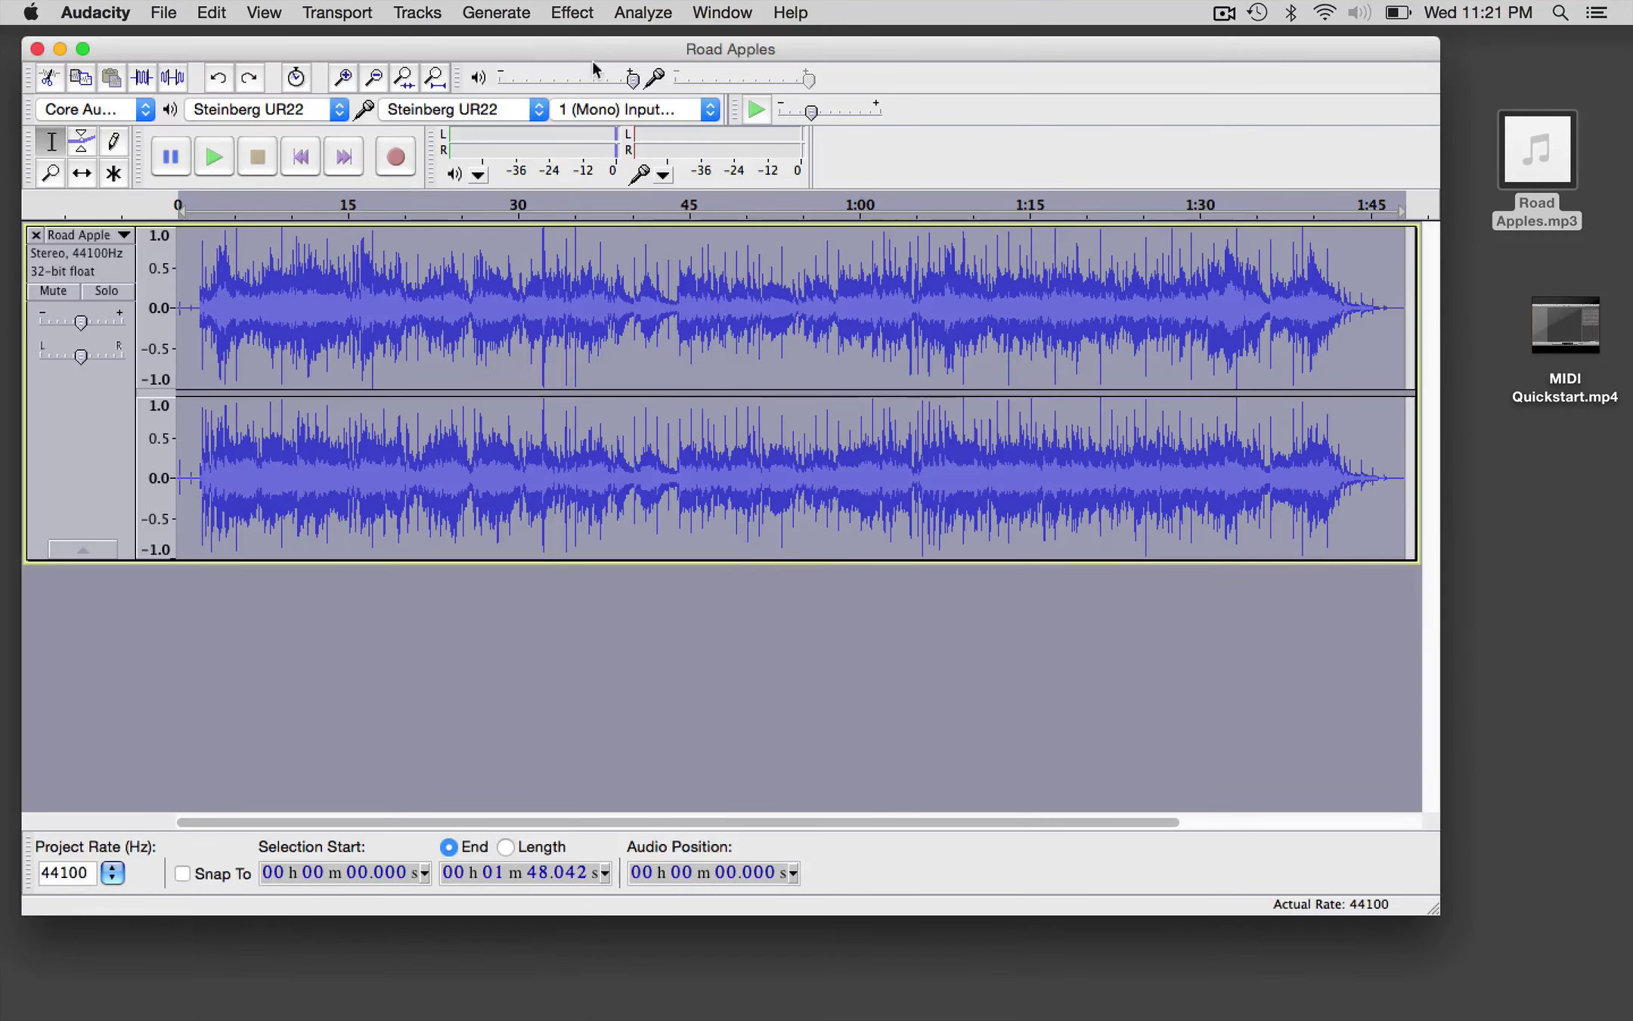
click(573, 12)
scroll(618, 355, down, 15)
scroll(618, 351, up, 15)
scroll(618, 349, up, 4)
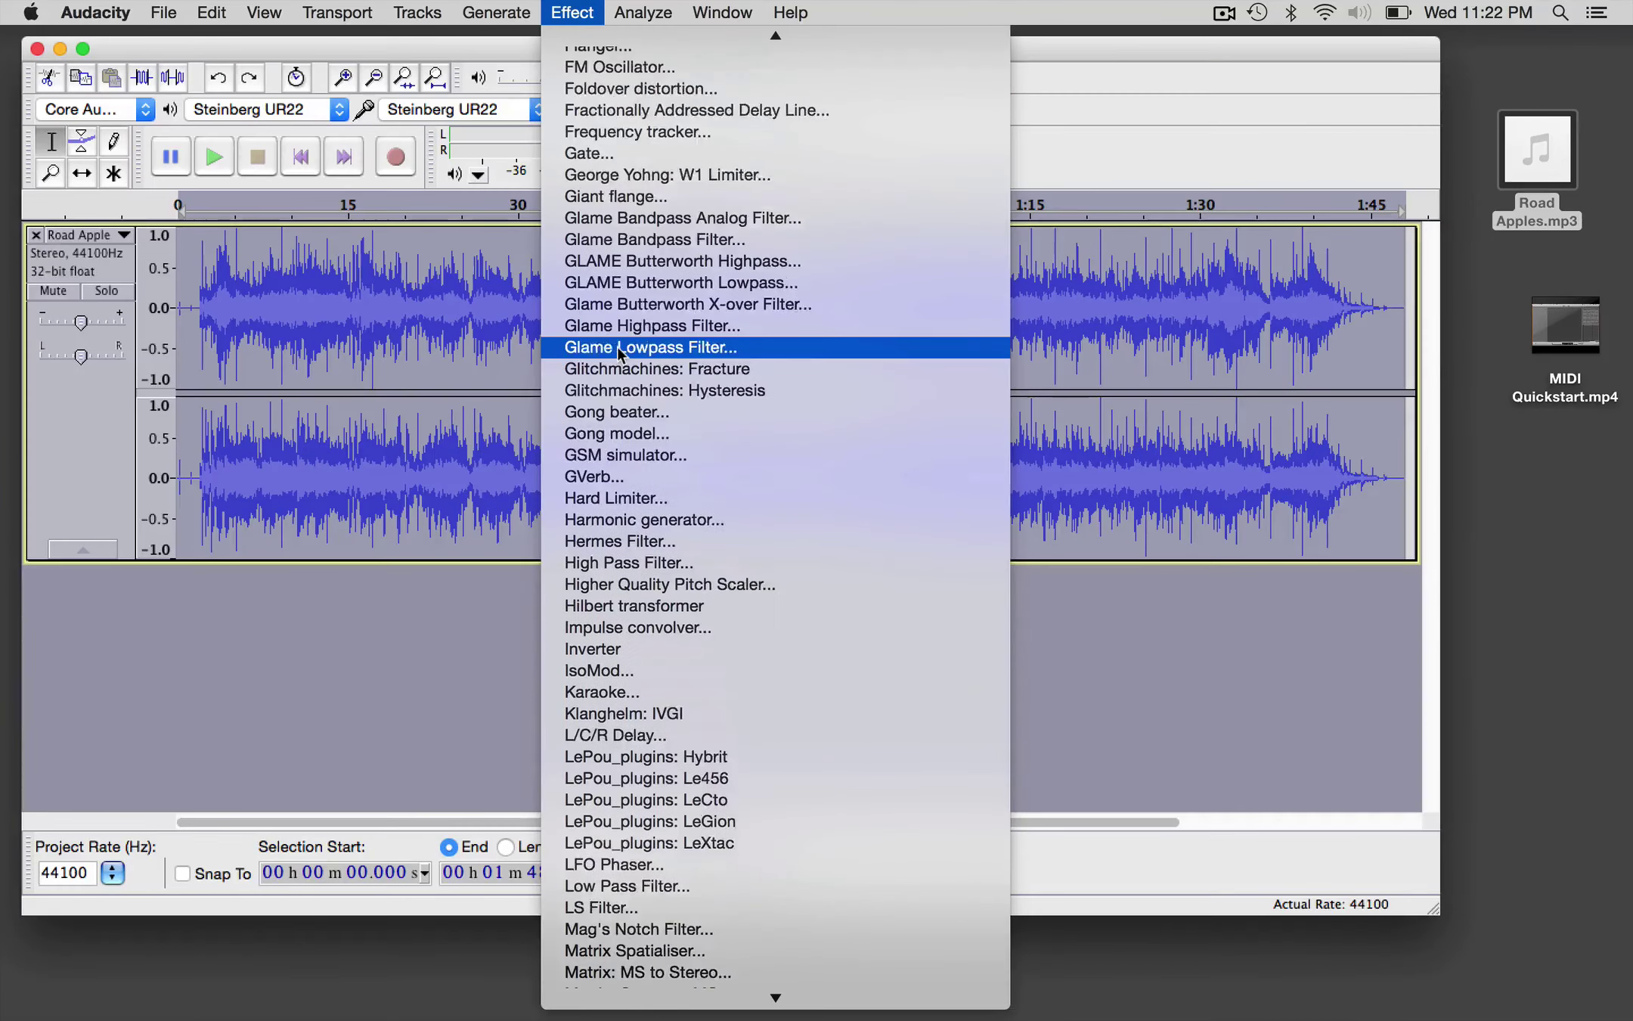
key(Escape)
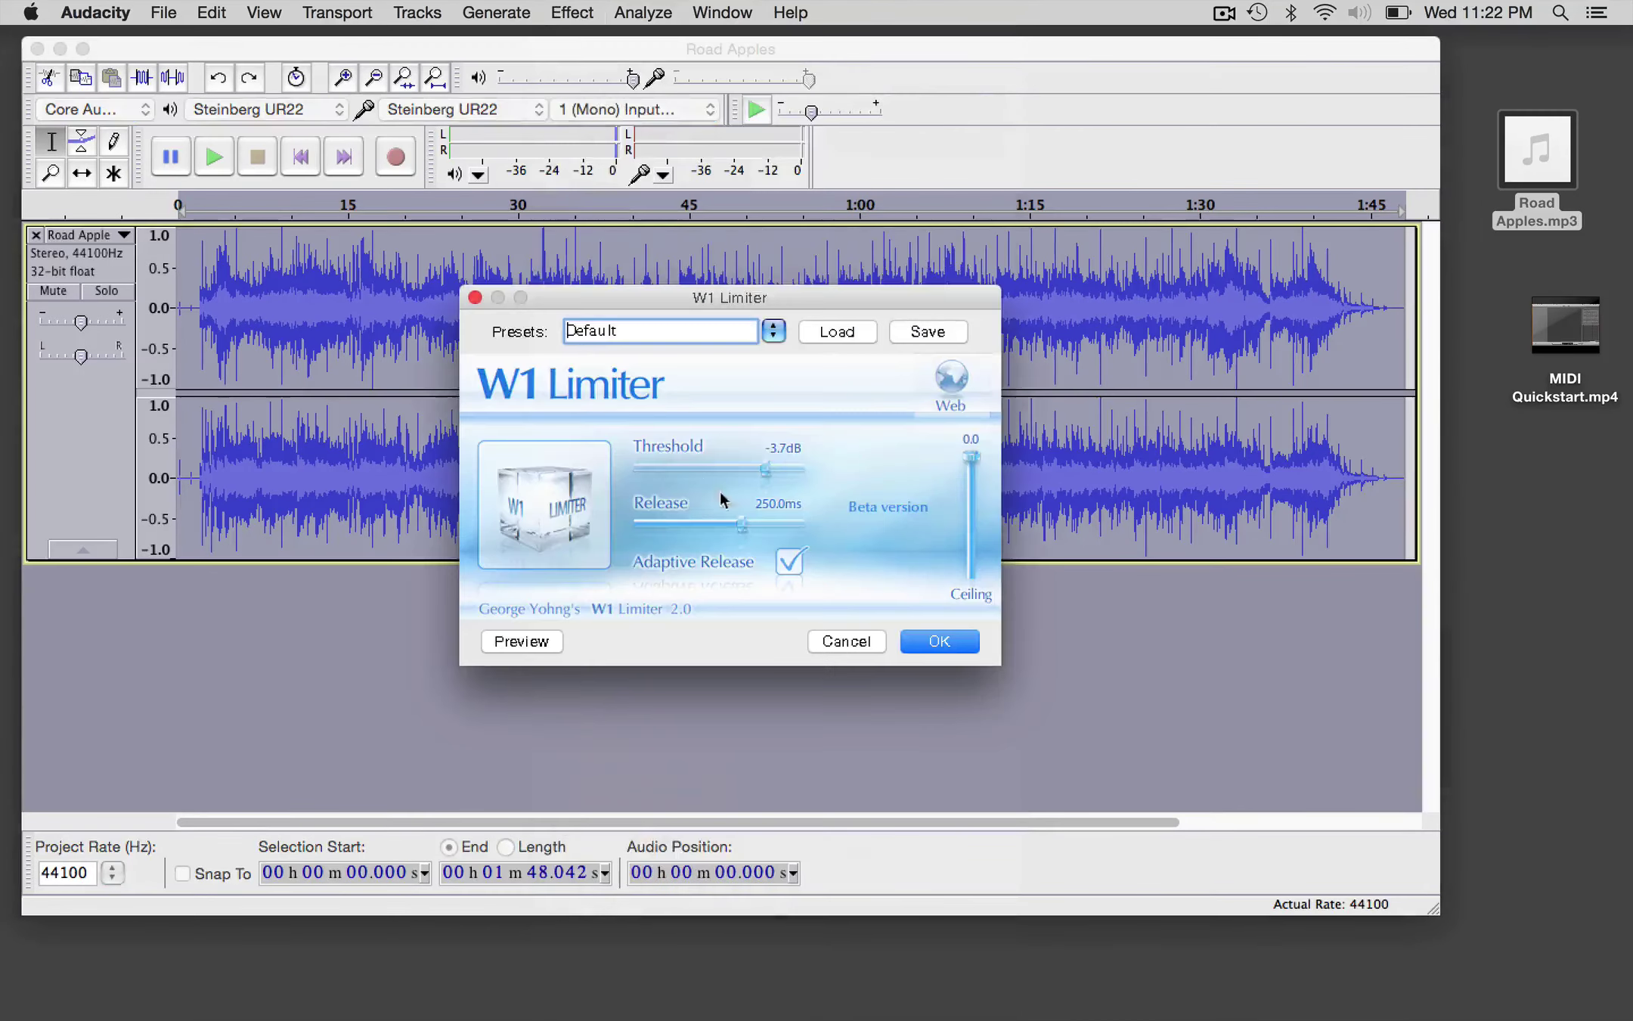
drag(726, 471, 686, 472)
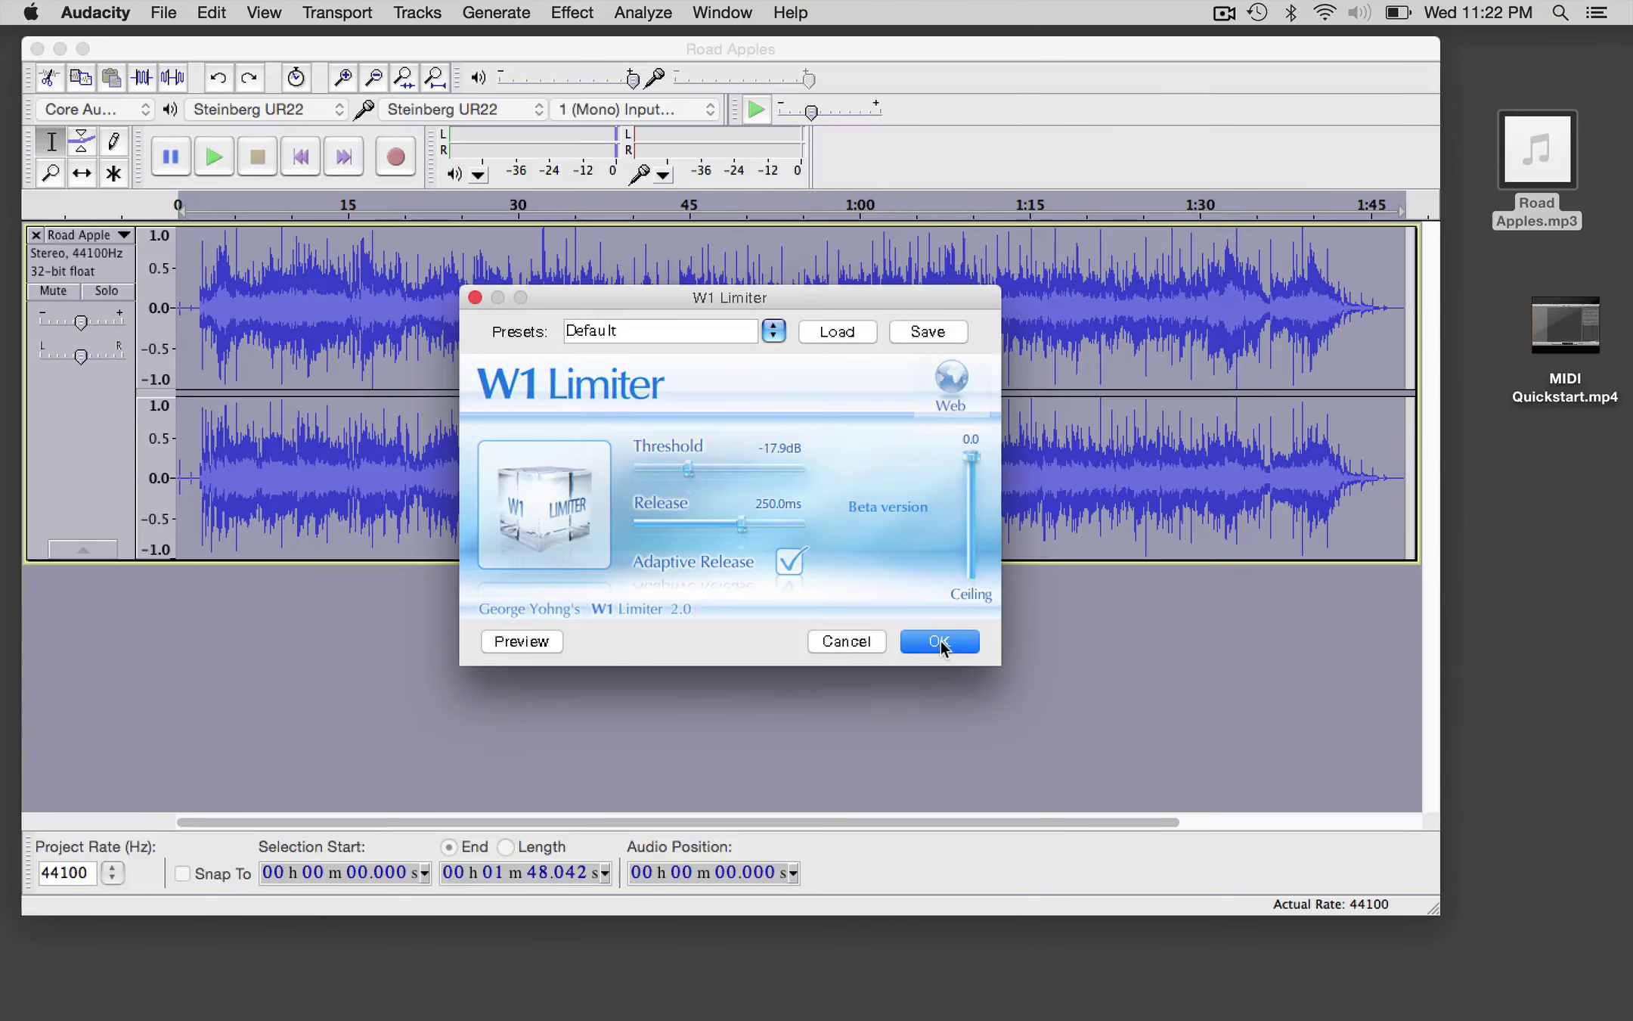
click(940, 642)
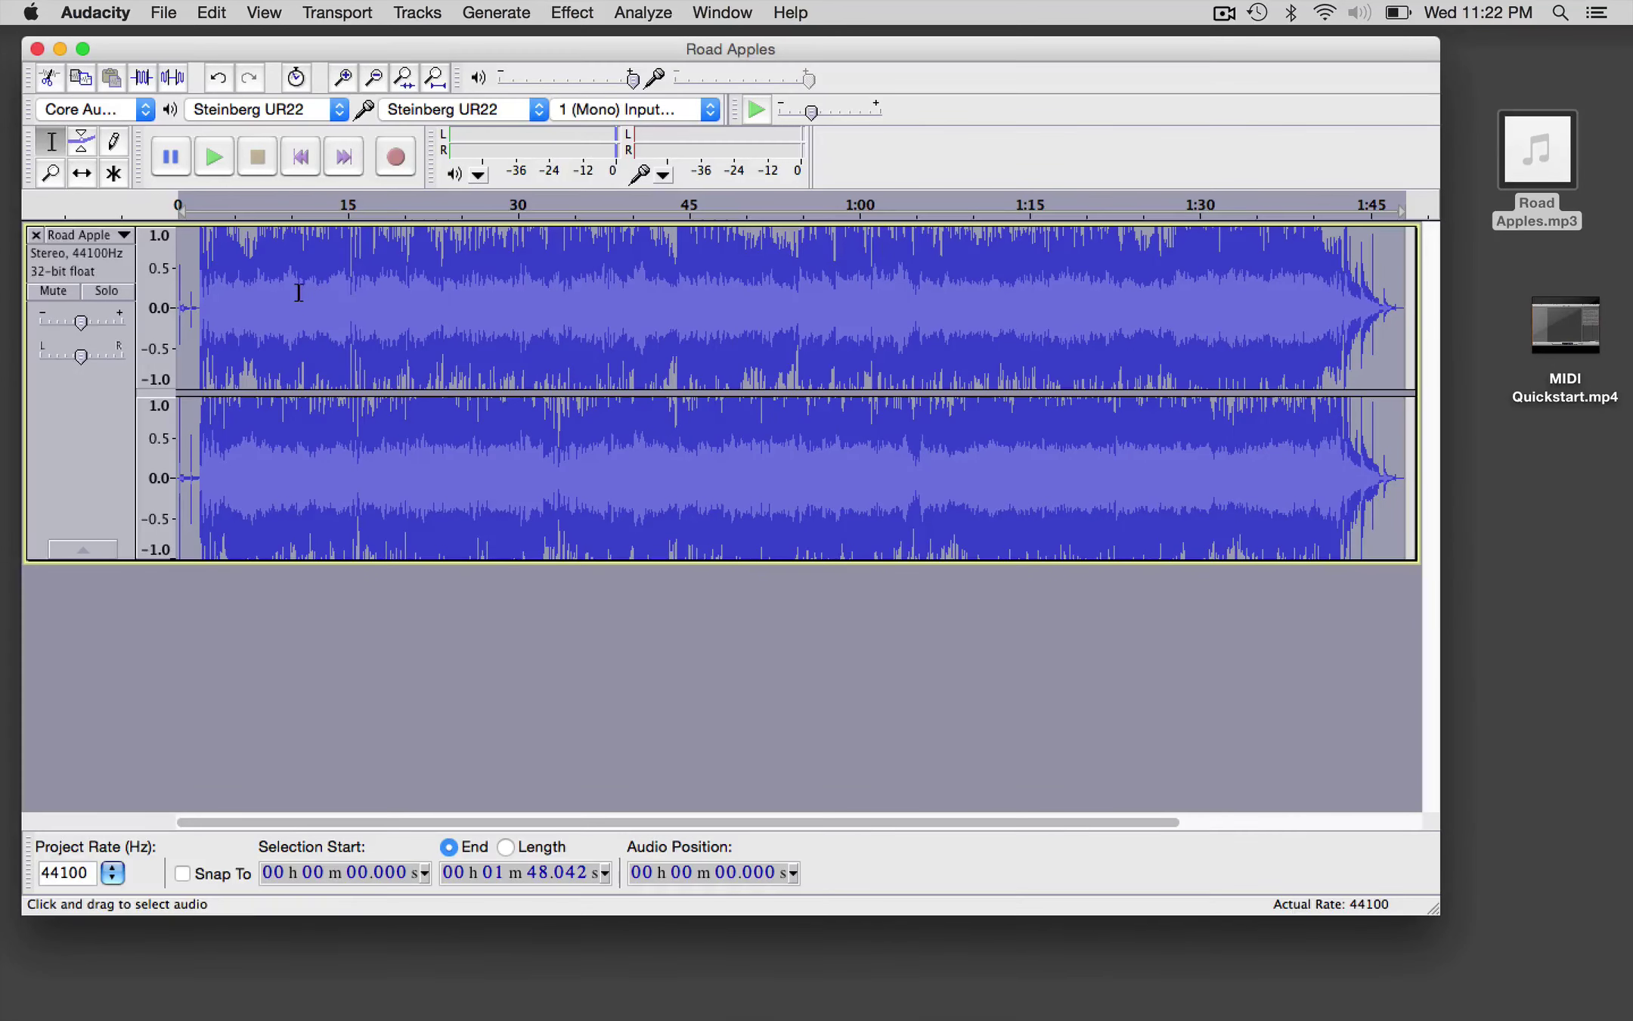
click(417, 285)
key(space)
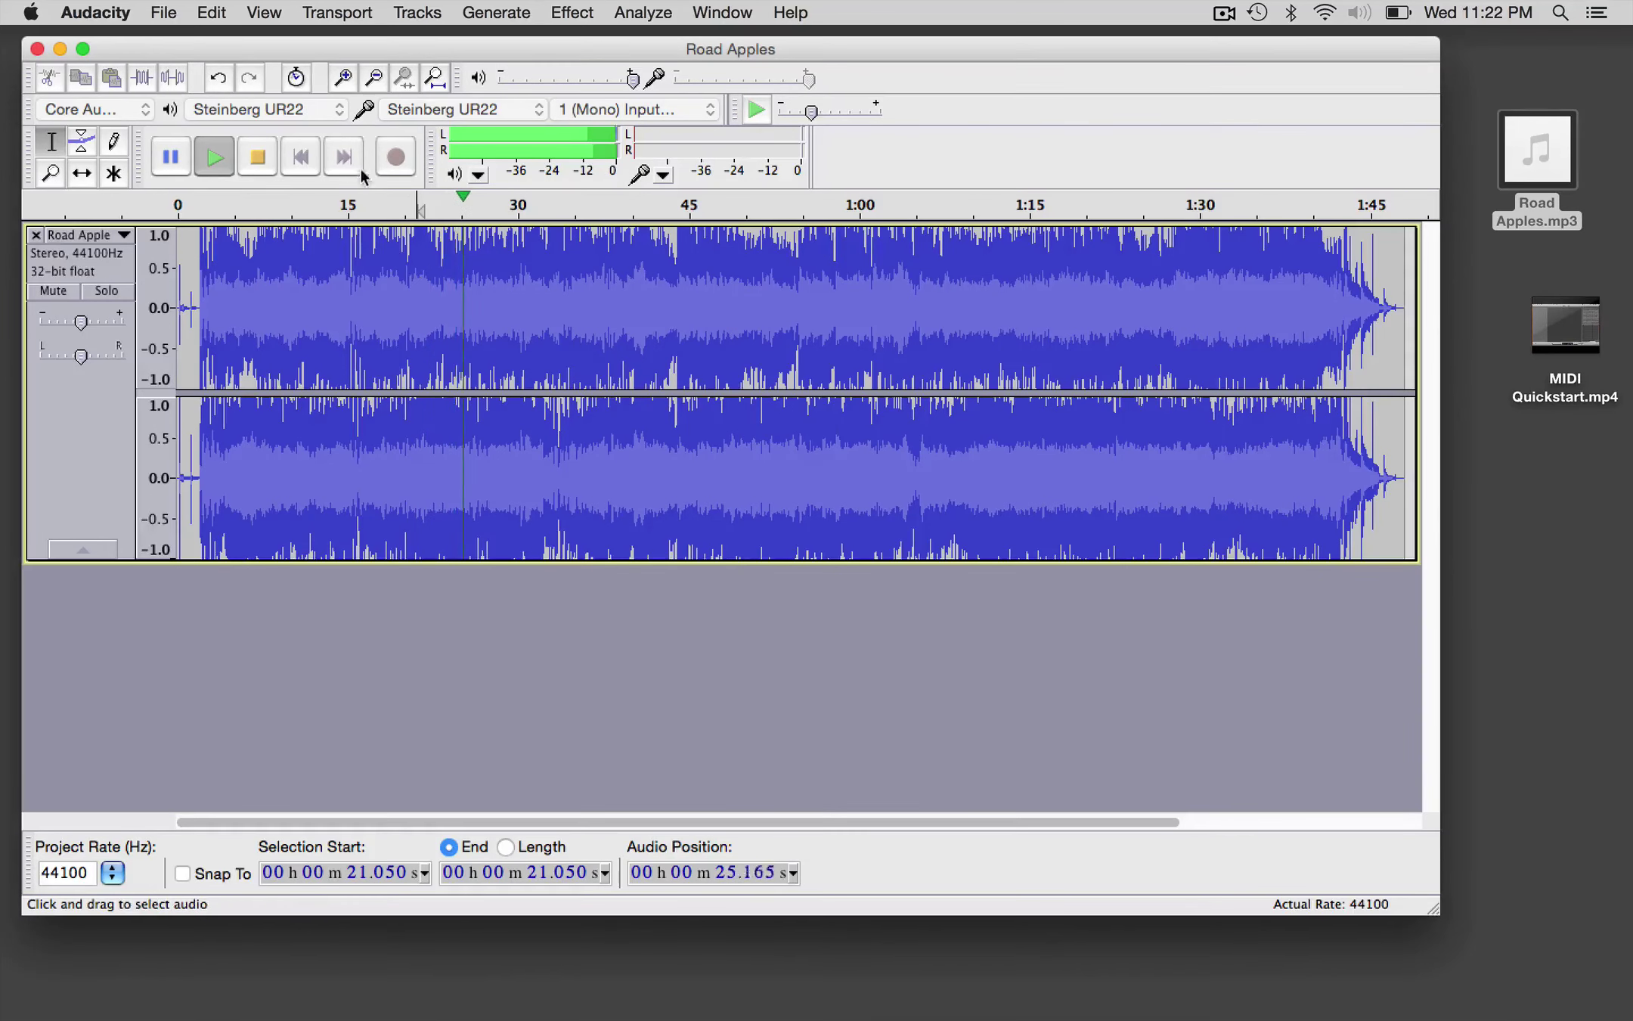
click(263, 158)
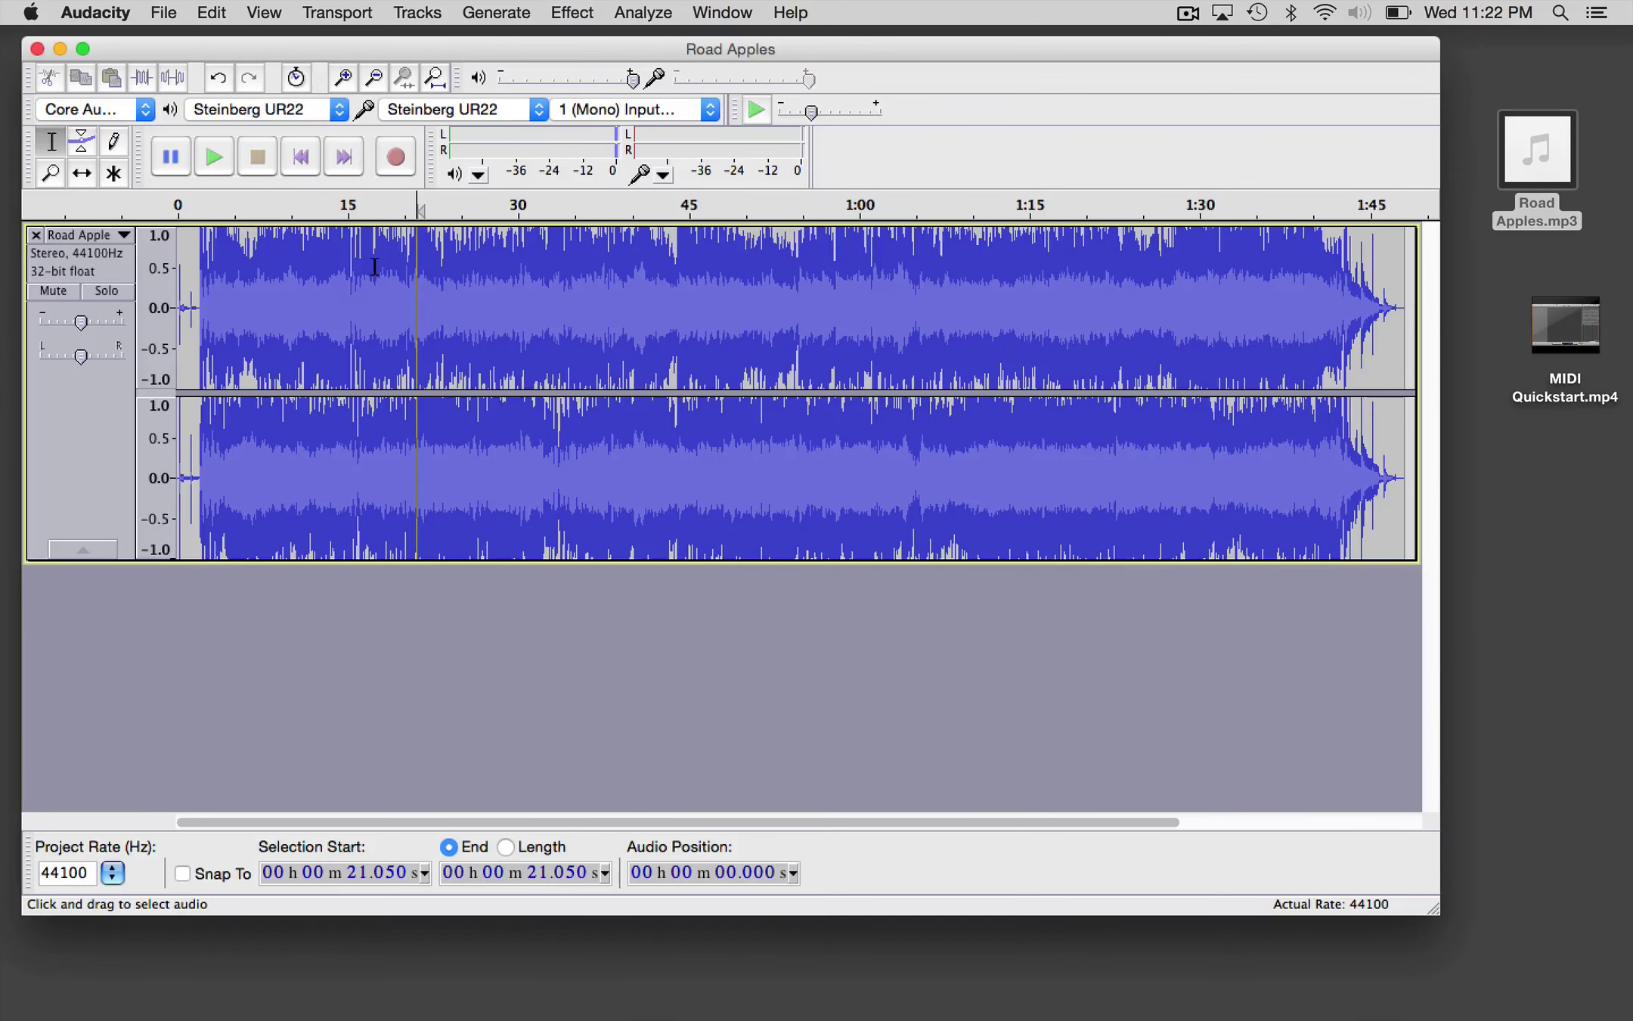
Step: Undo the heavy limiting and reapply the W1 Limiter at a gentler -2.7 dB threshold
key(super+a)
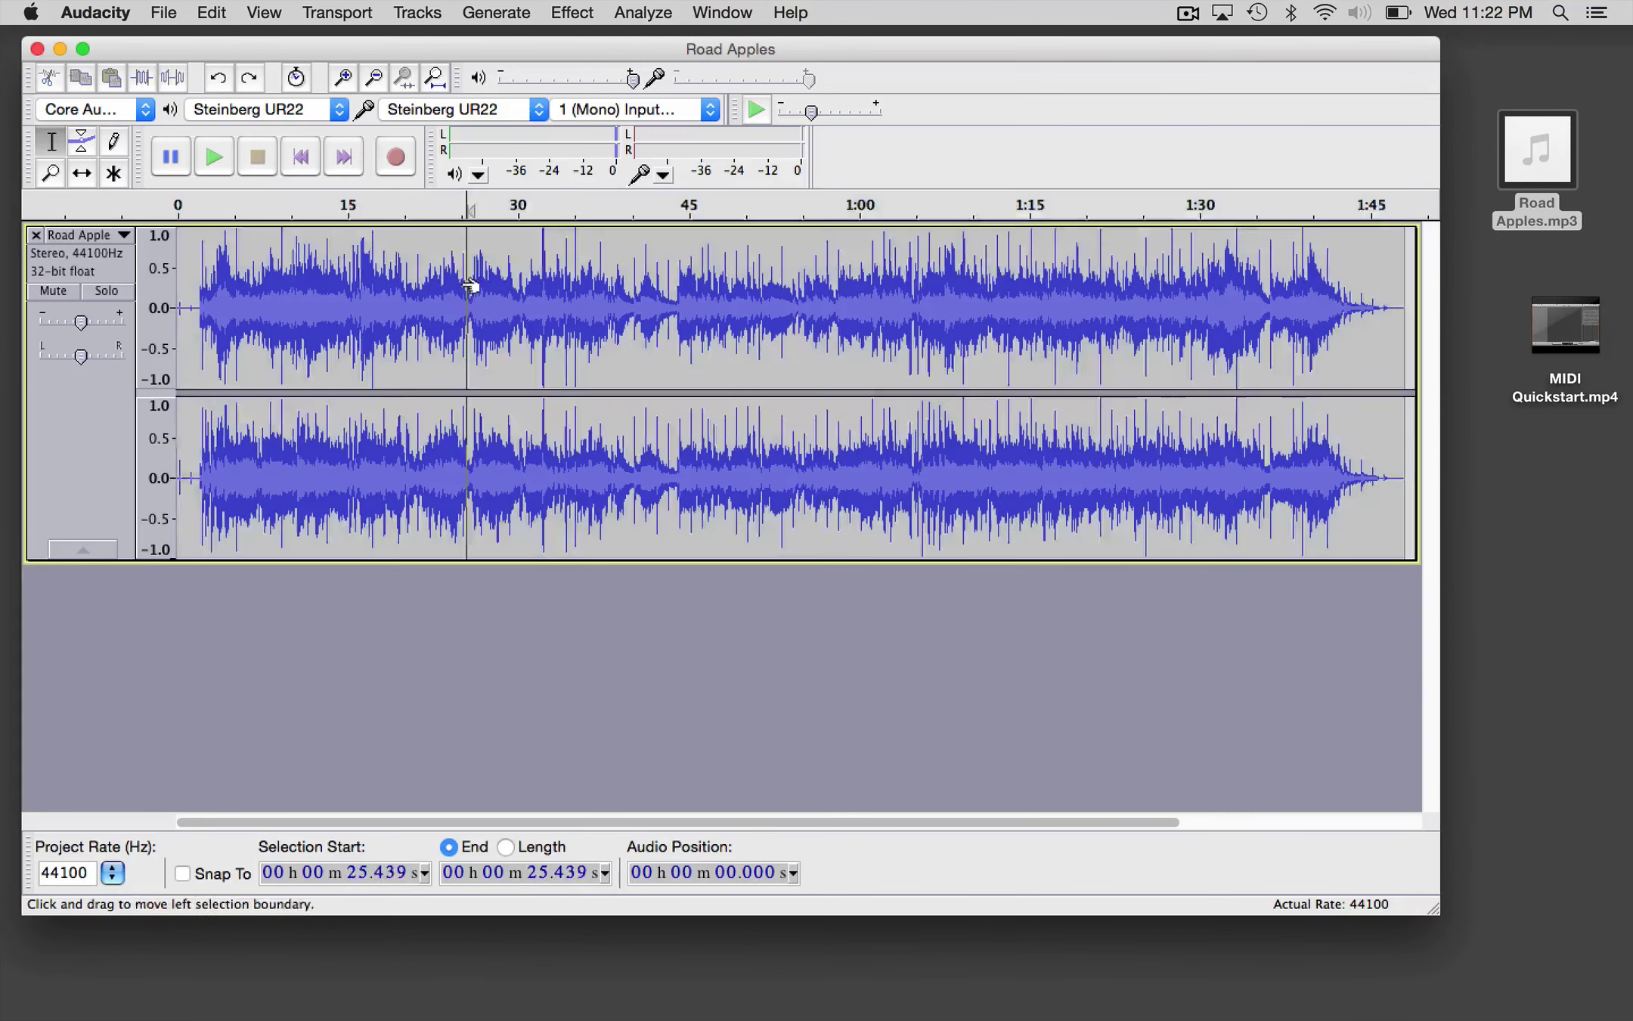
click(496, 12)
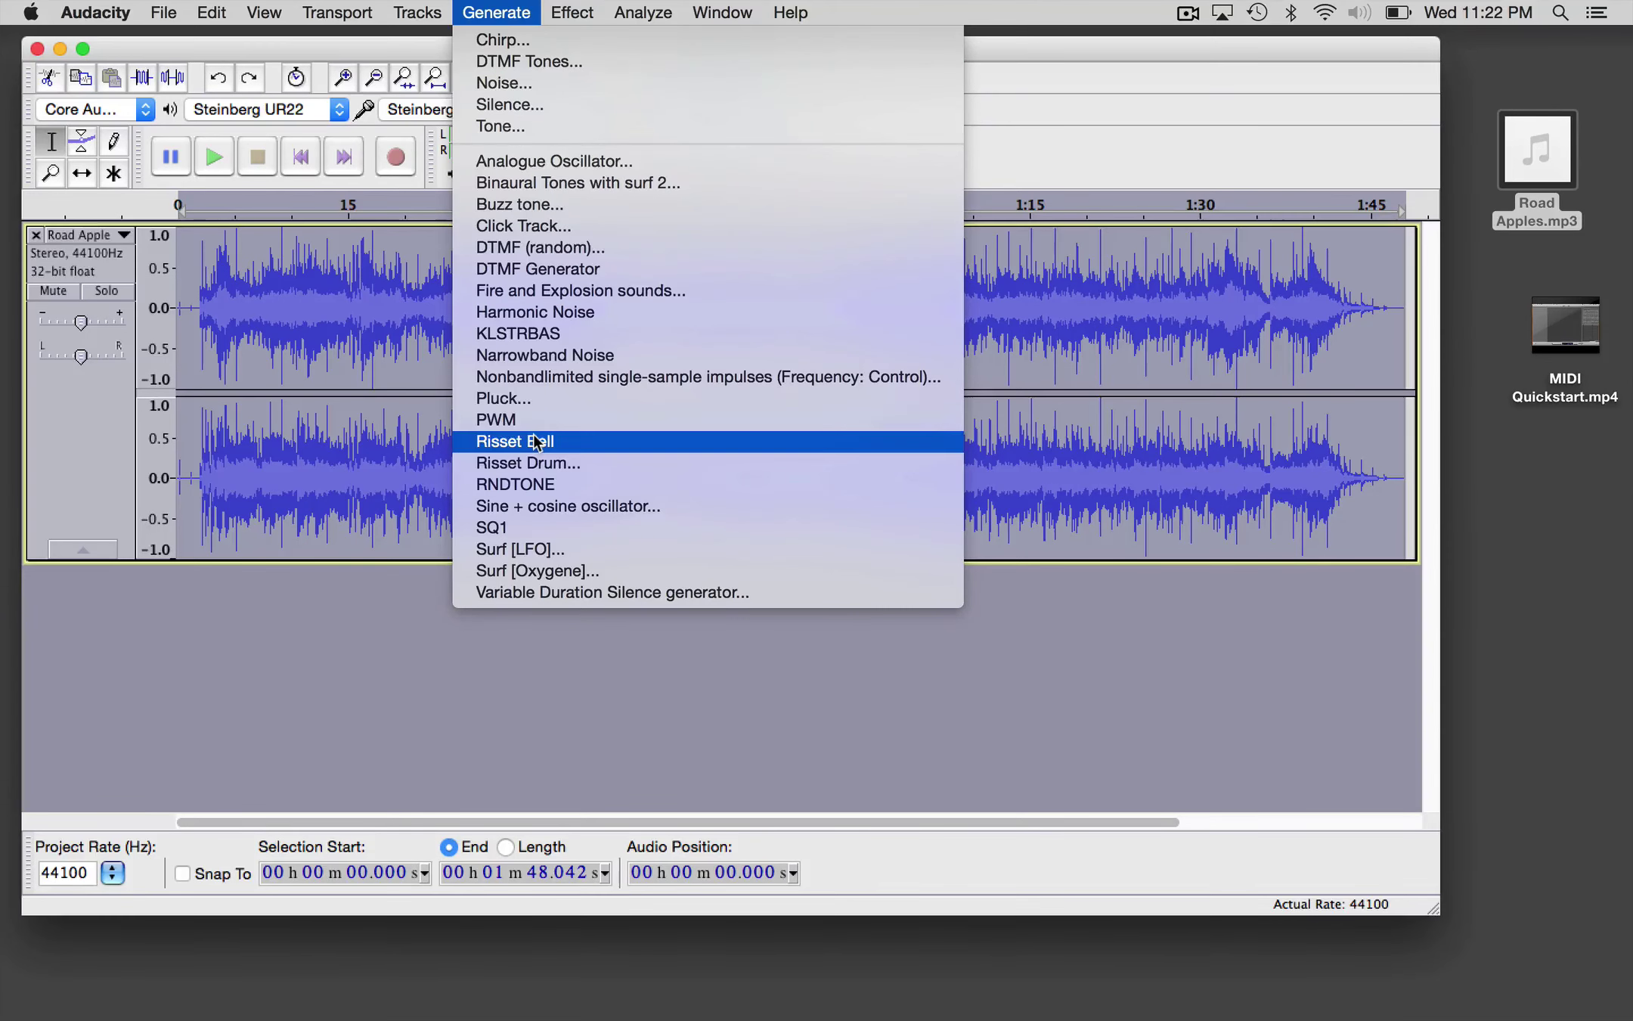
mouse_move(572, 12)
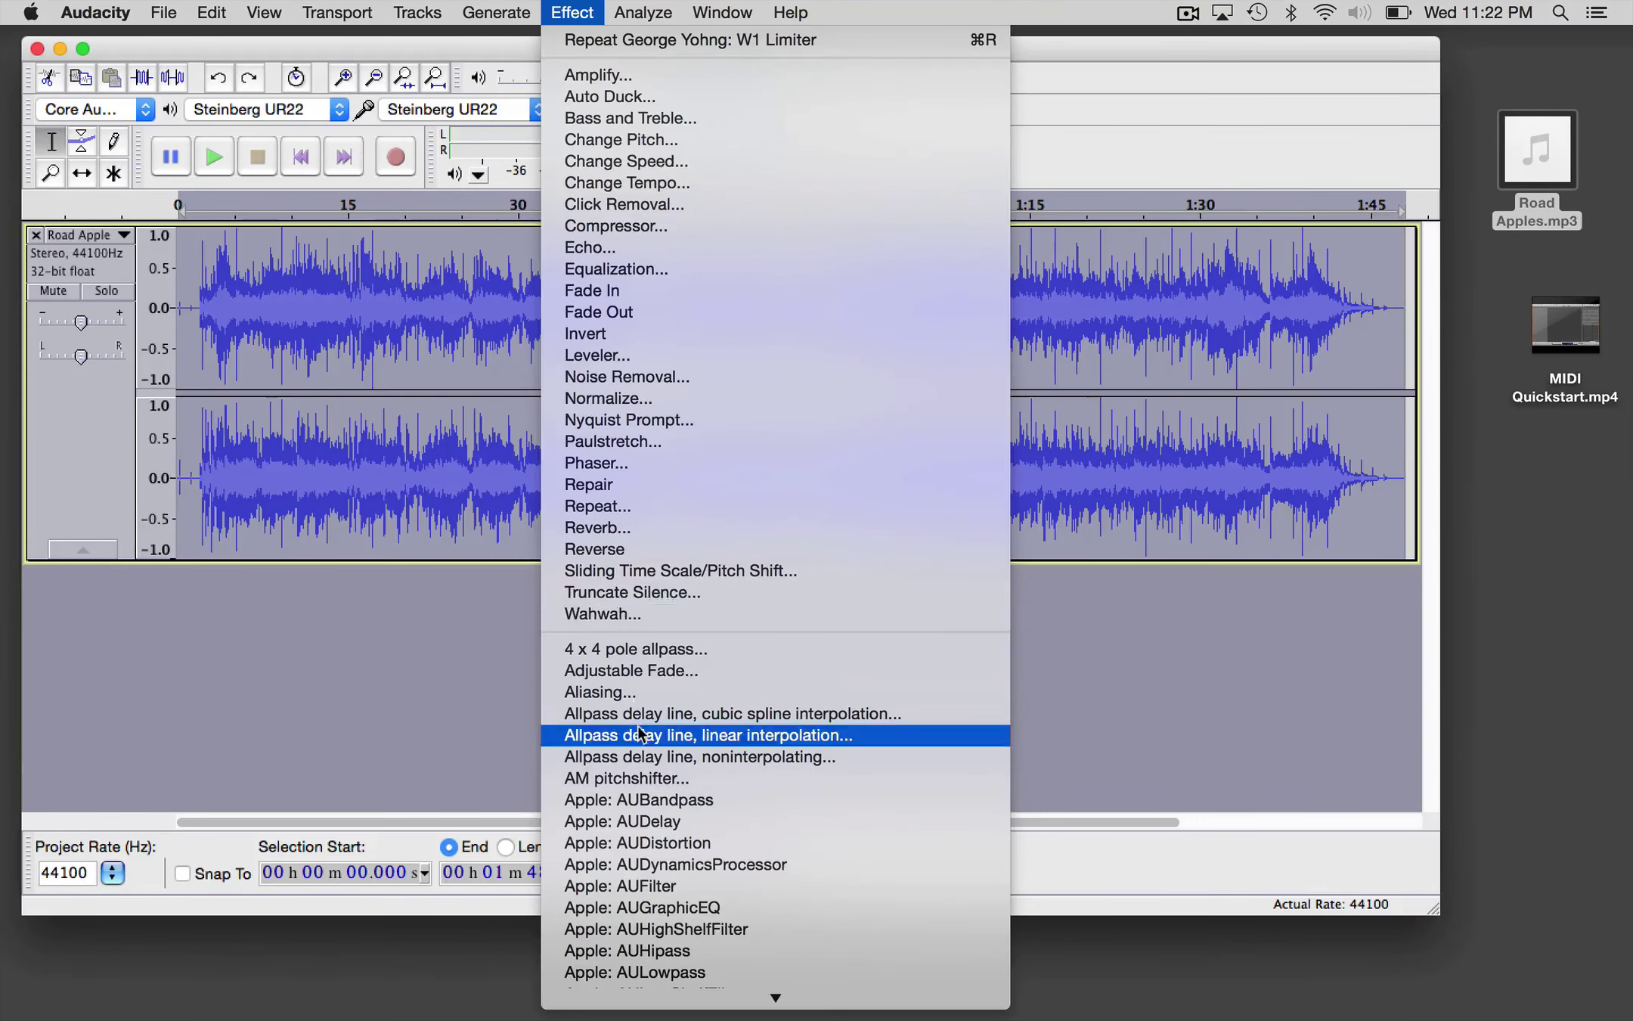
scroll(638, 732, down, 10)
scroll(639, 732, up, 2)
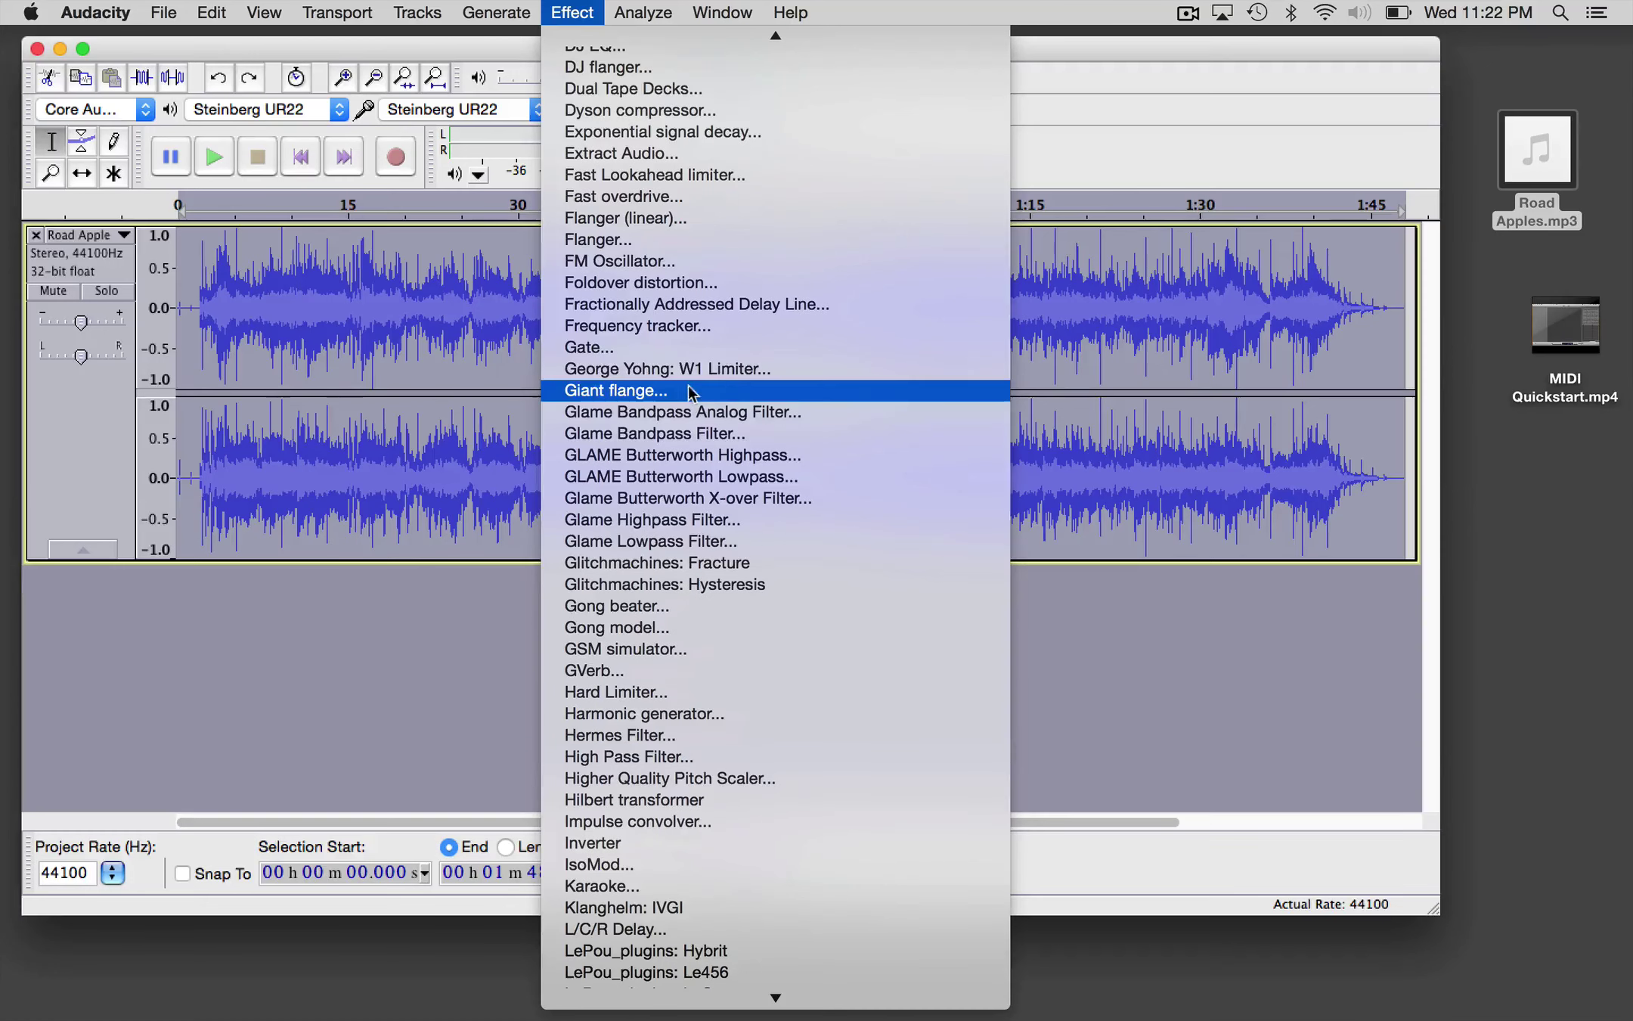
click(710, 371)
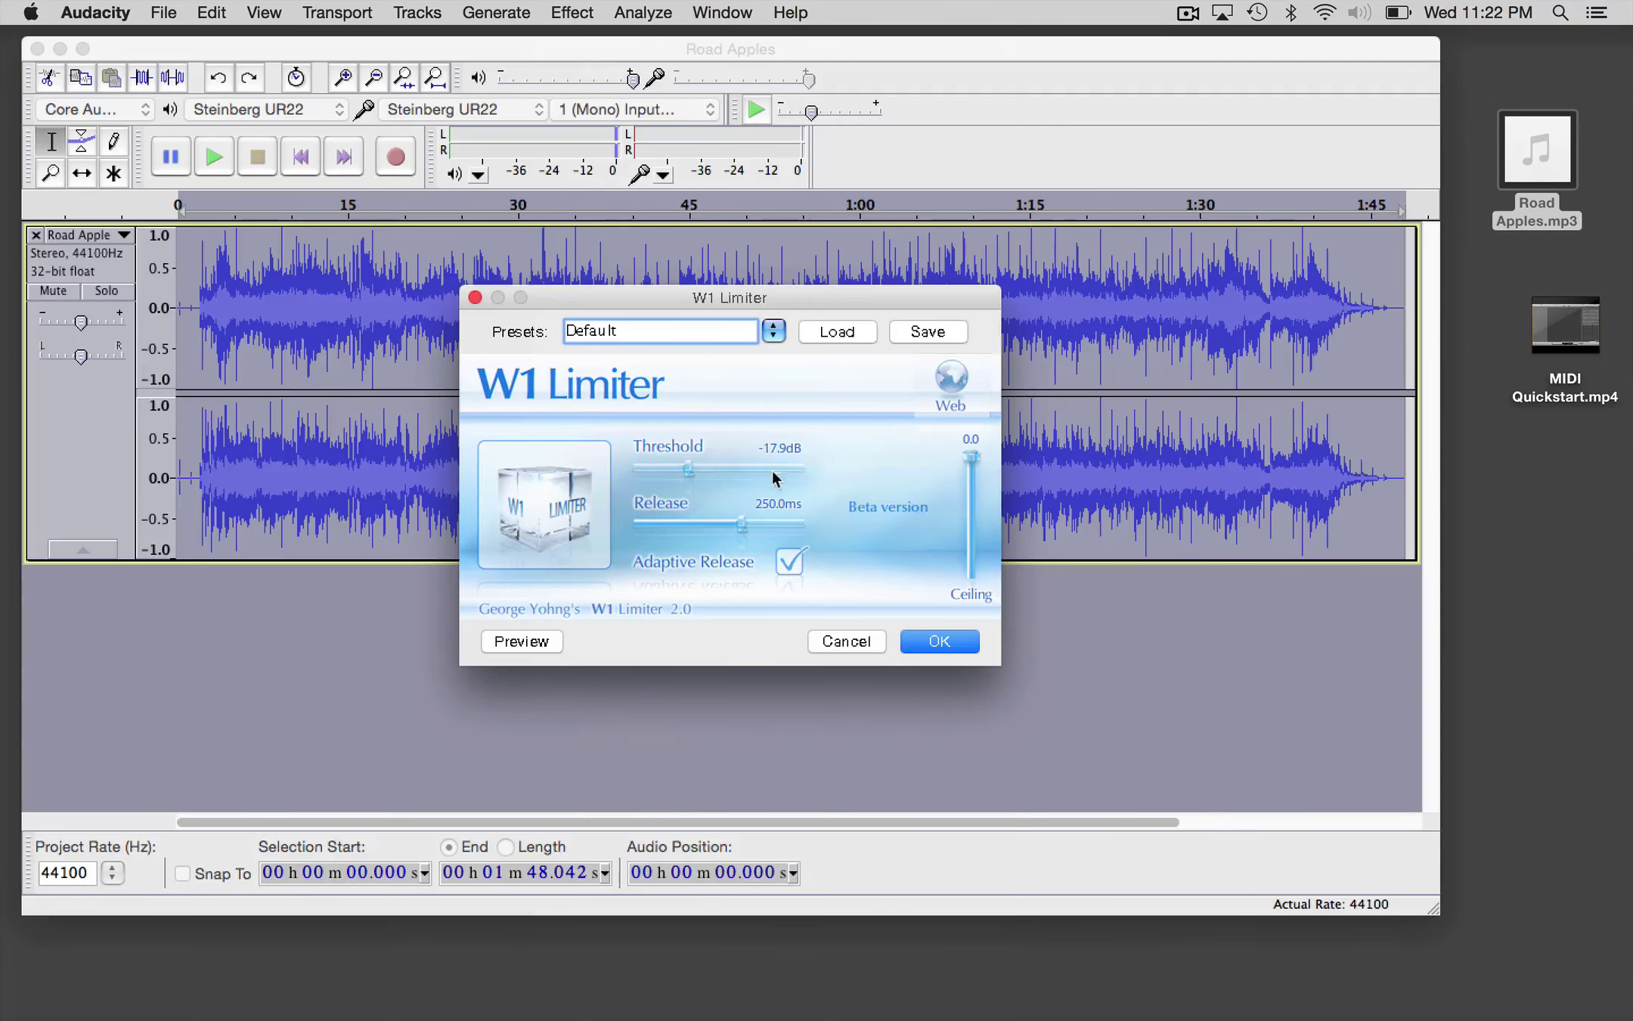
drag(688, 471, 773, 470)
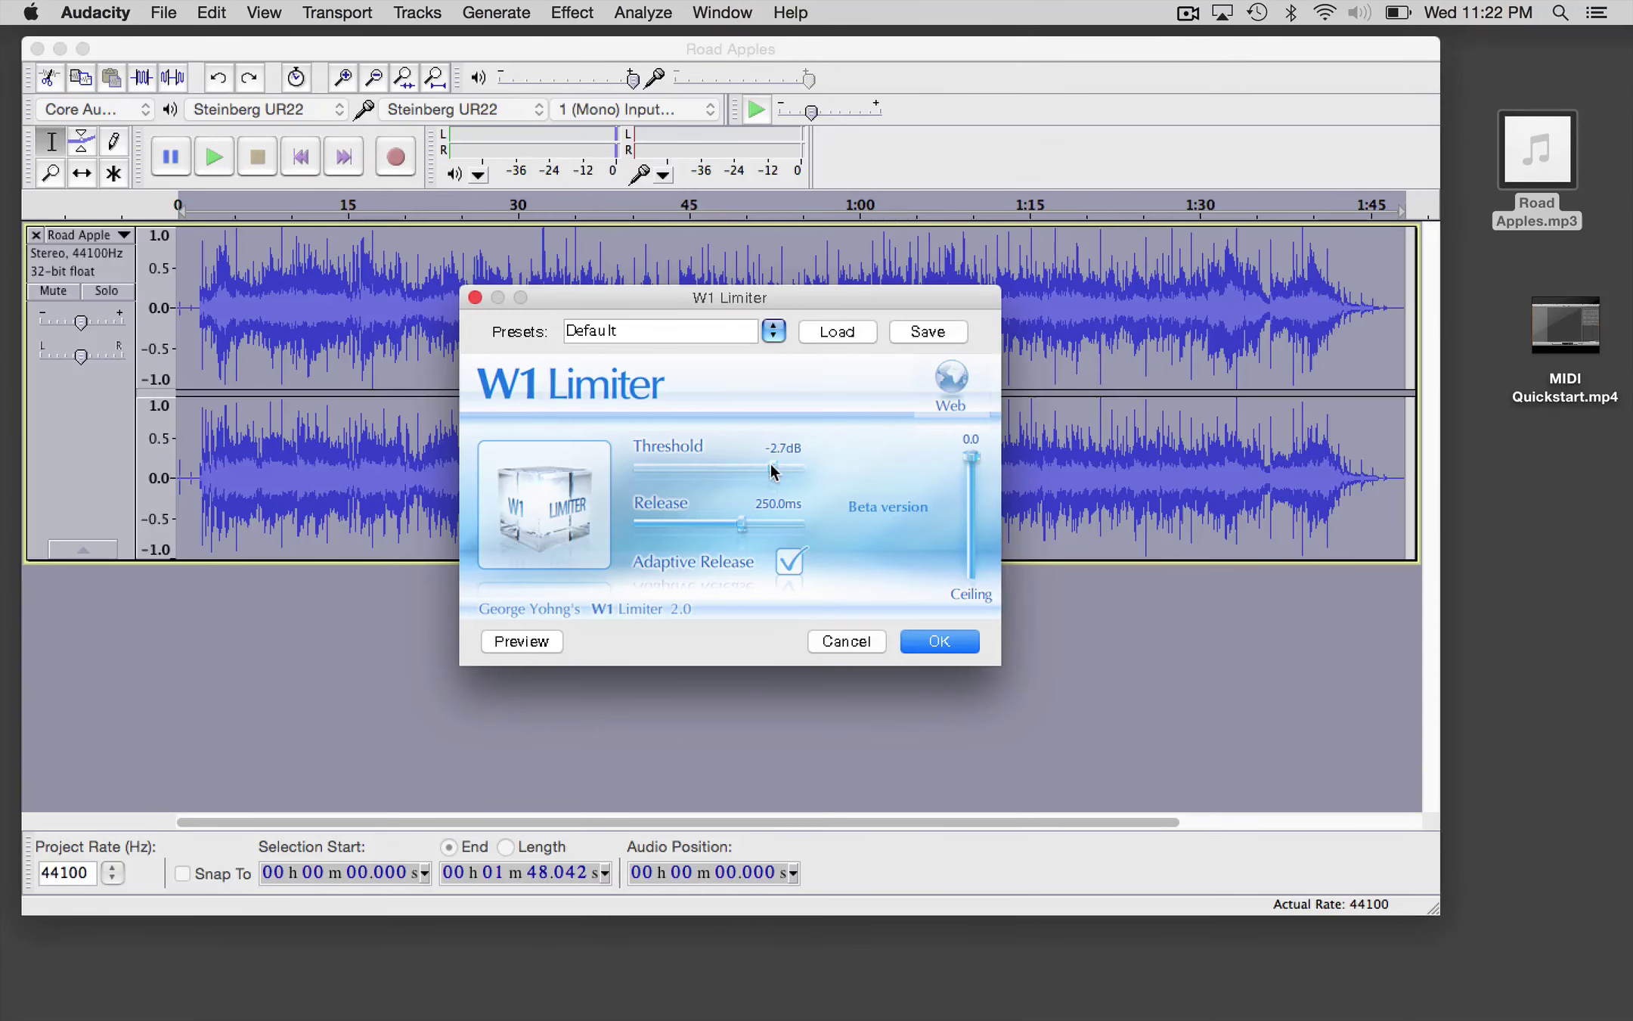
click(928, 642)
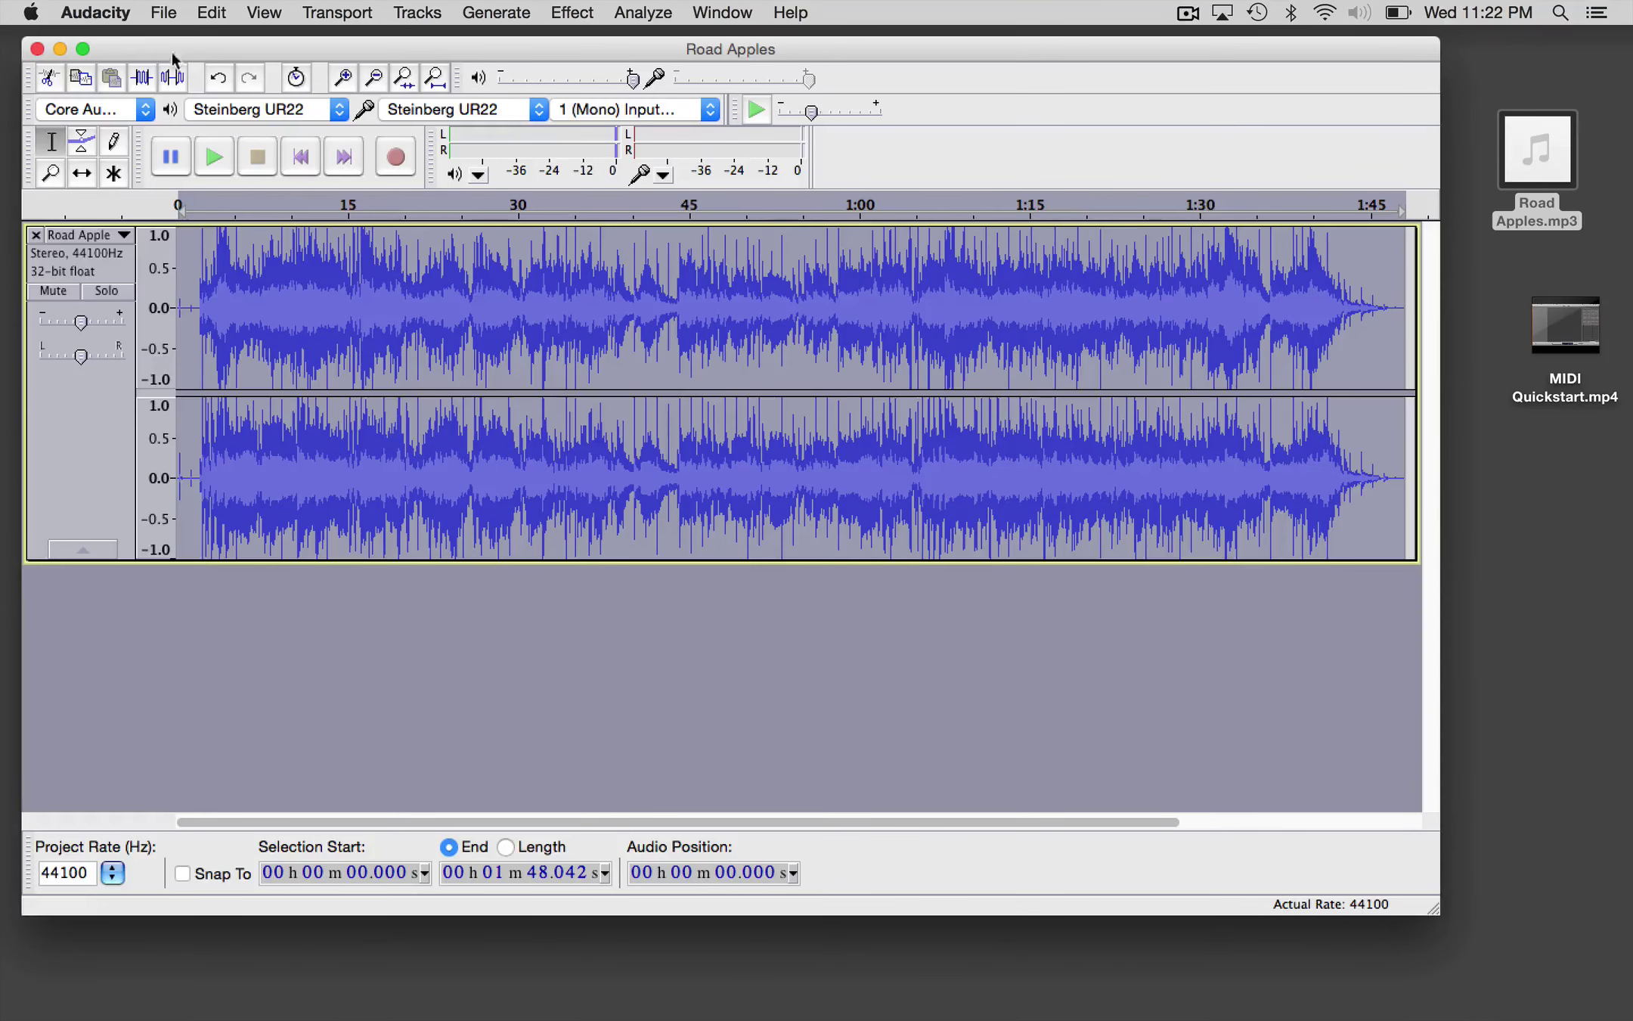
Step: Start exporting Road Apples with the format set to WAV (Microsoft) signed 16 bit PCM
click(117, 14)
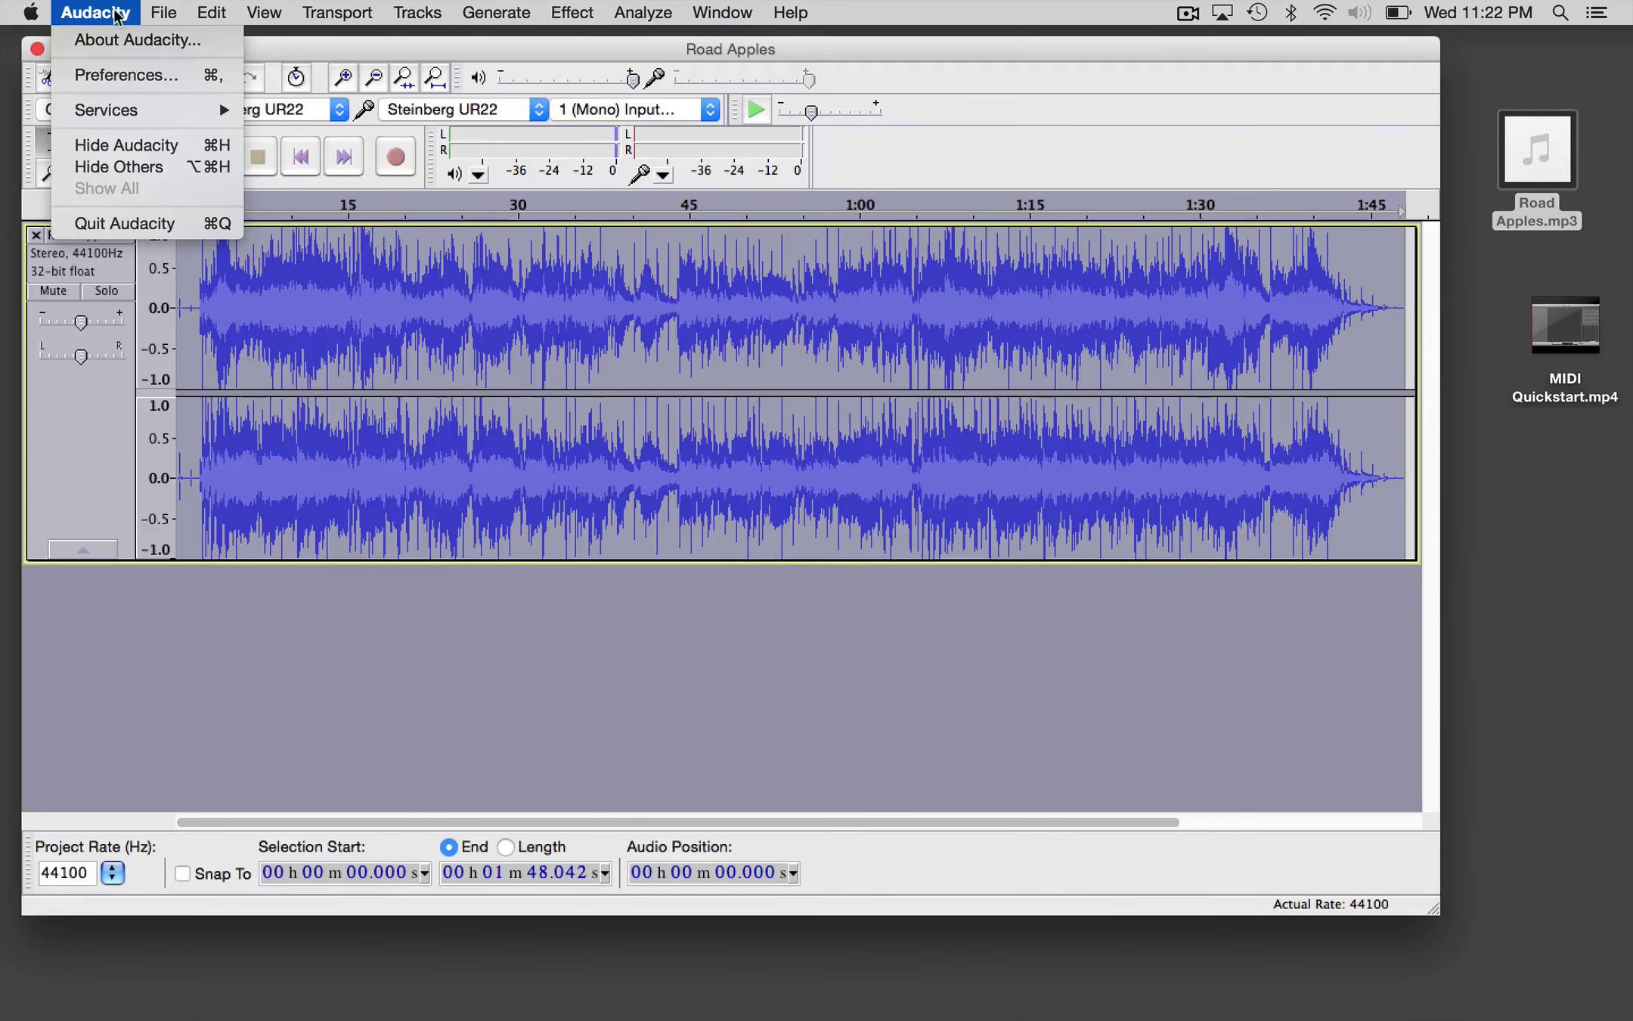
mouse_move(144, 14)
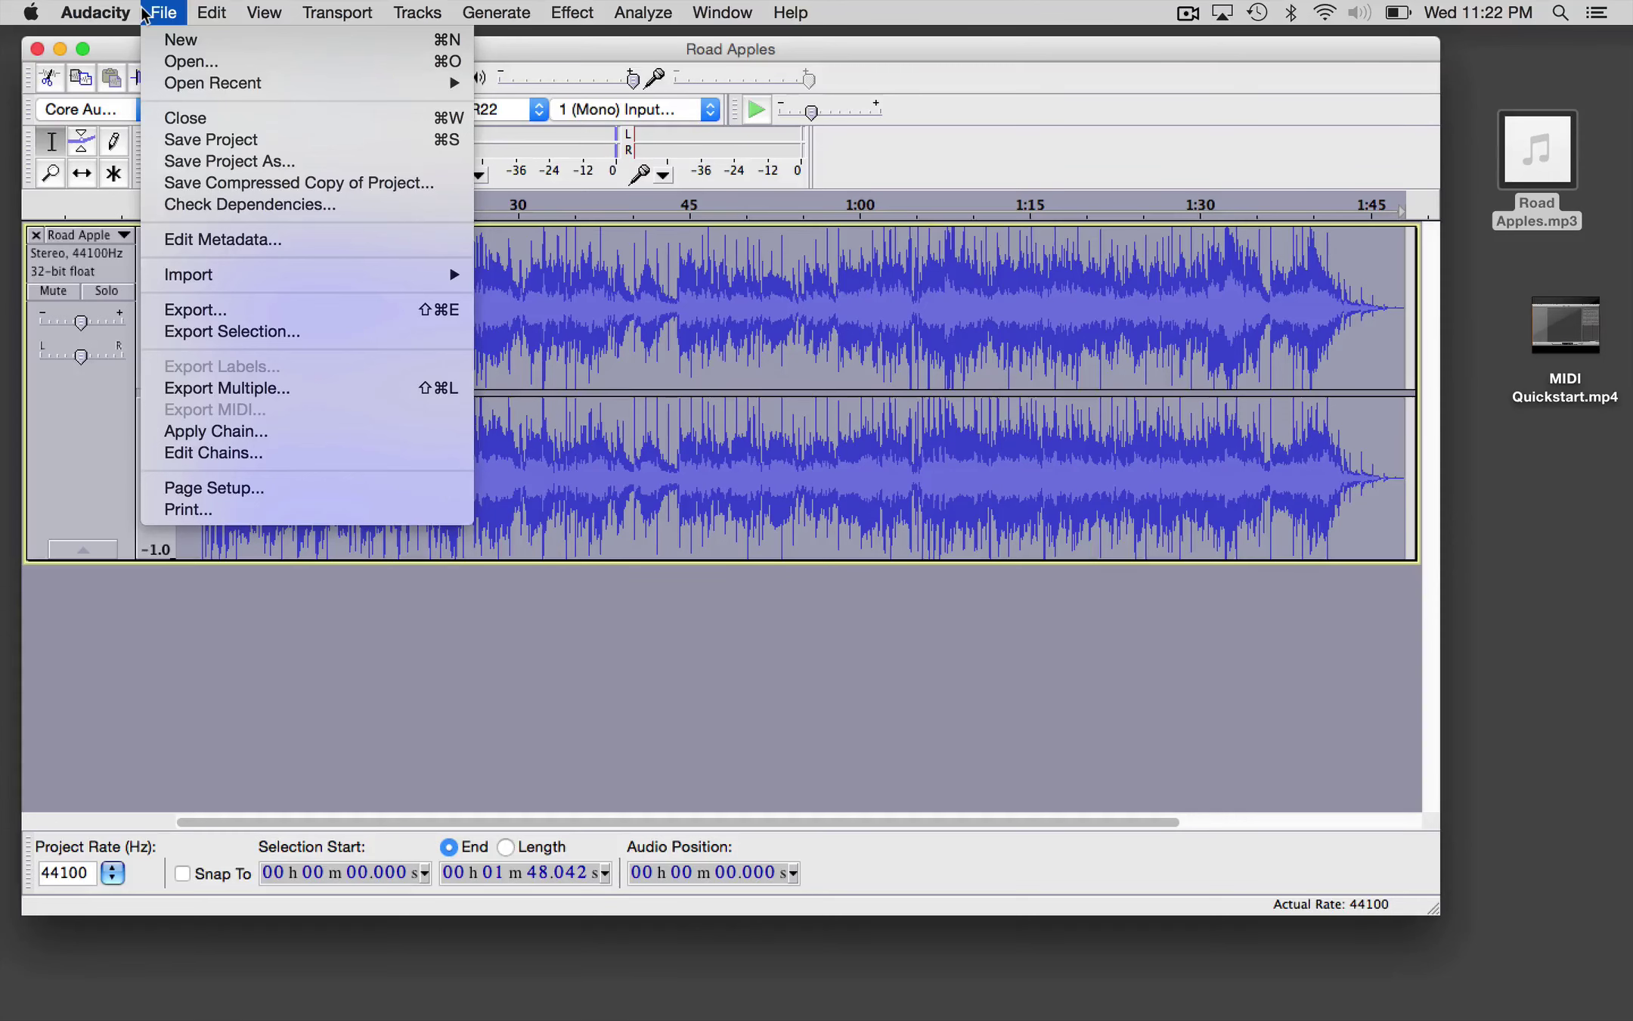
click(246, 310)
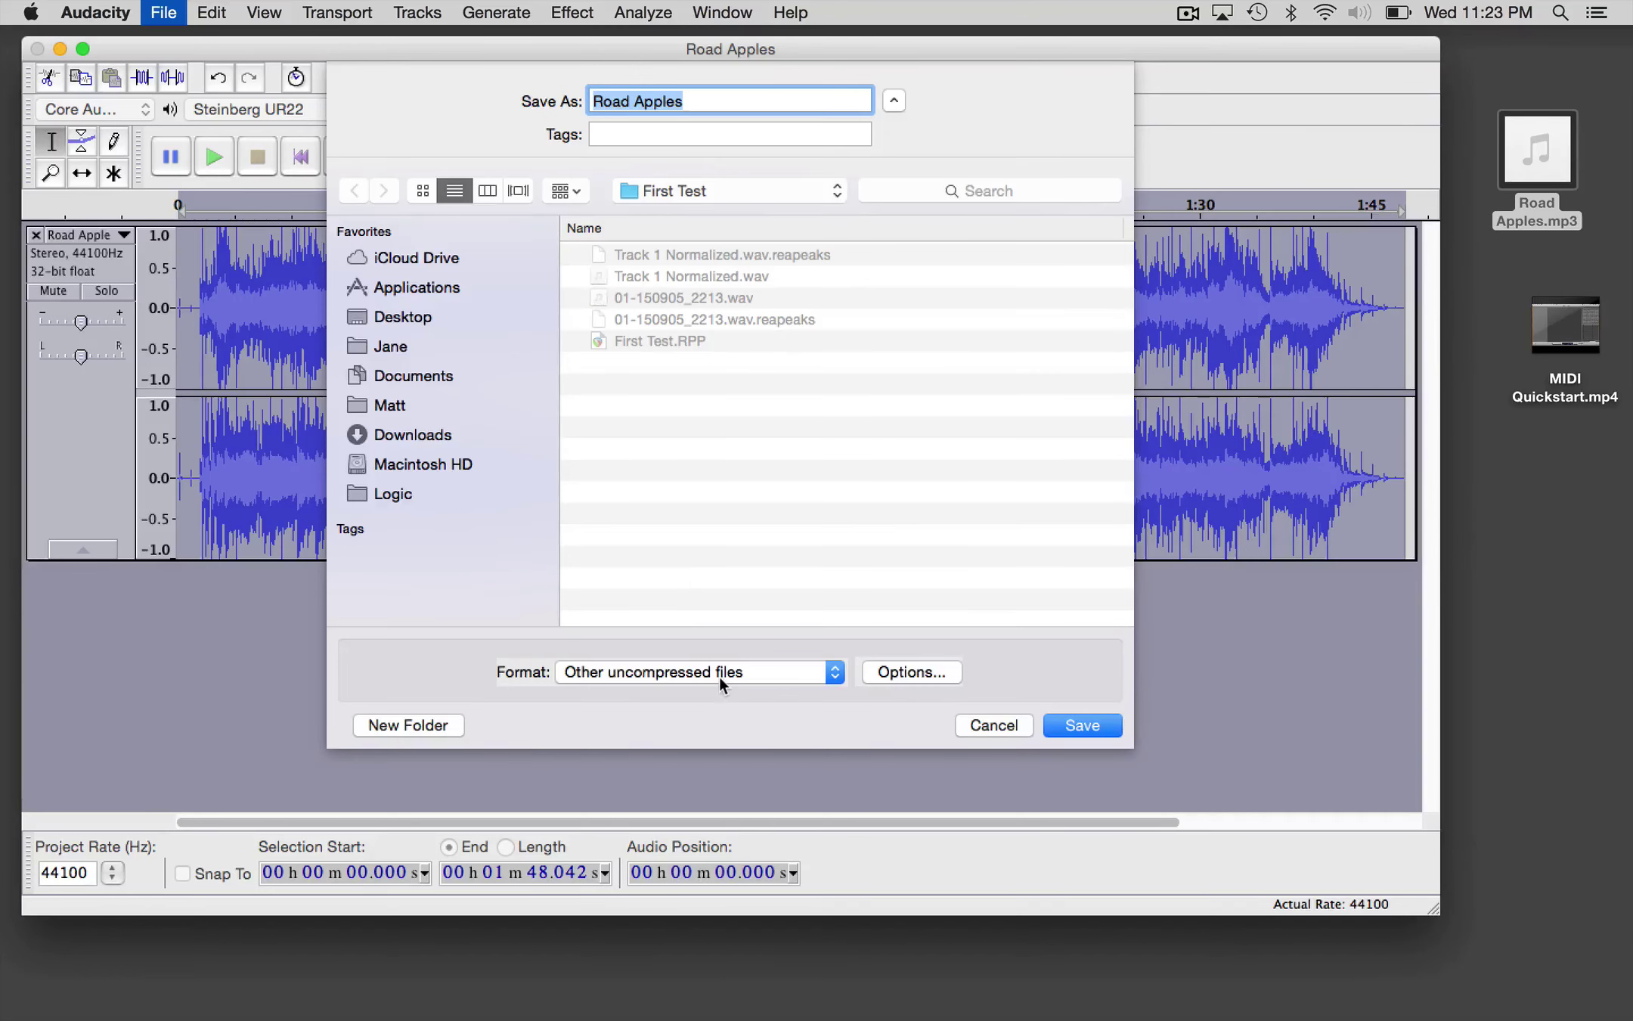
click(819, 672)
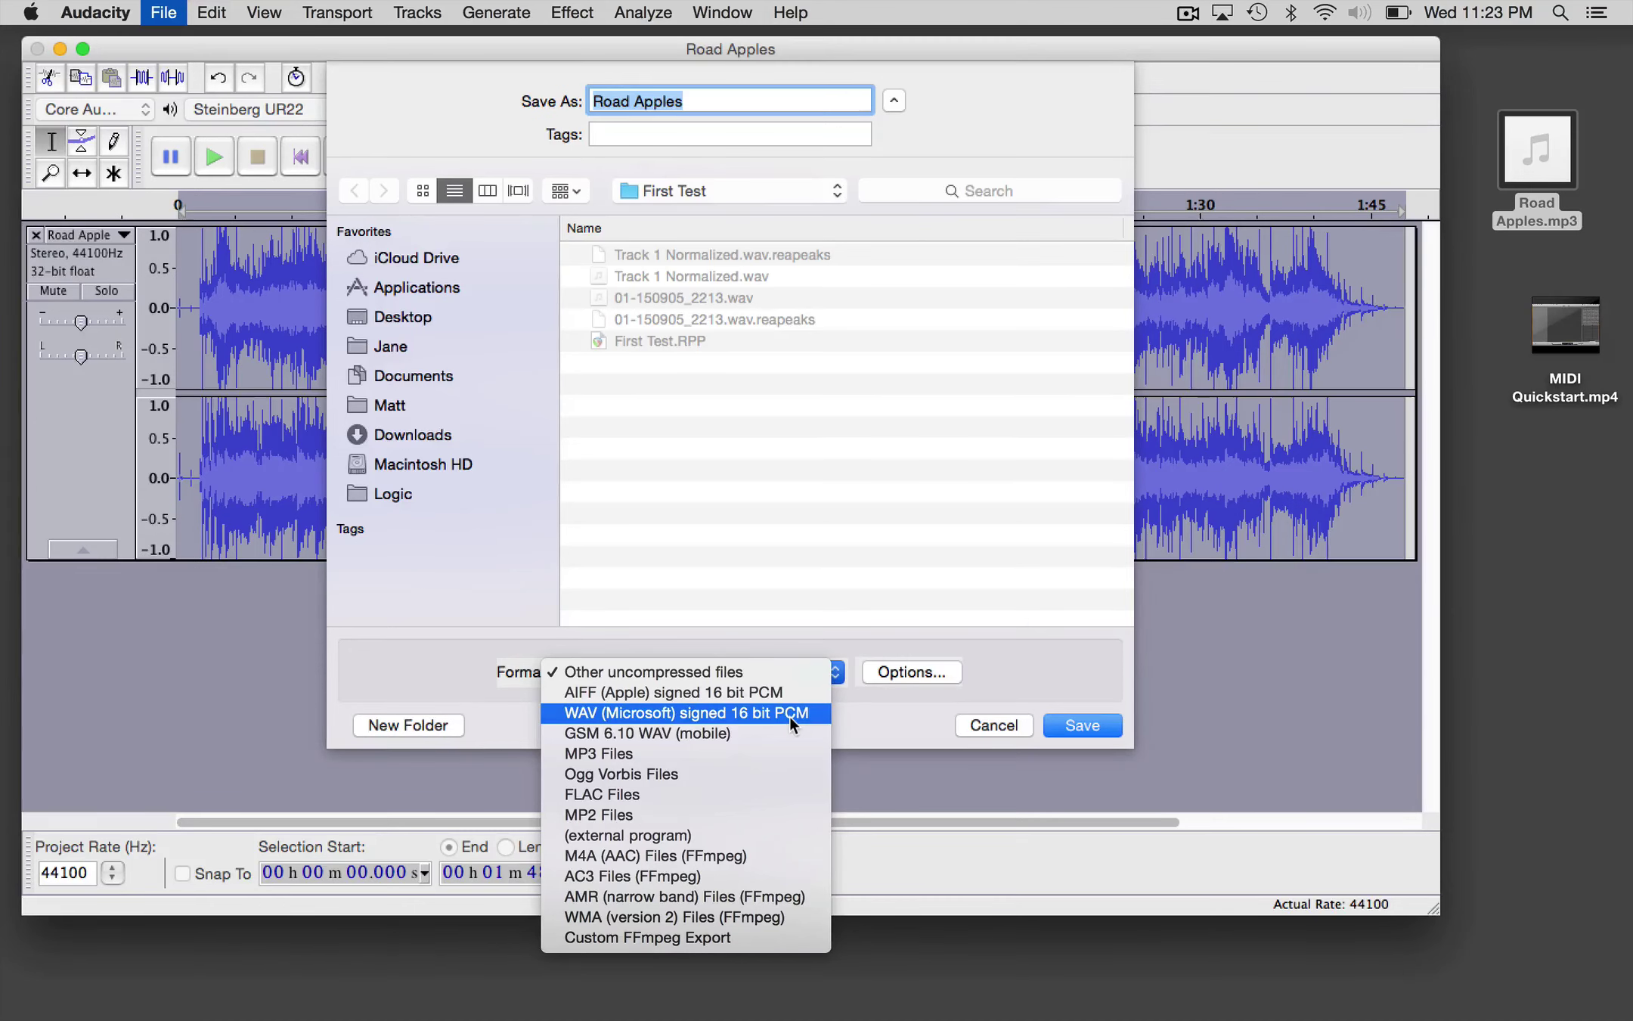
click(790, 716)
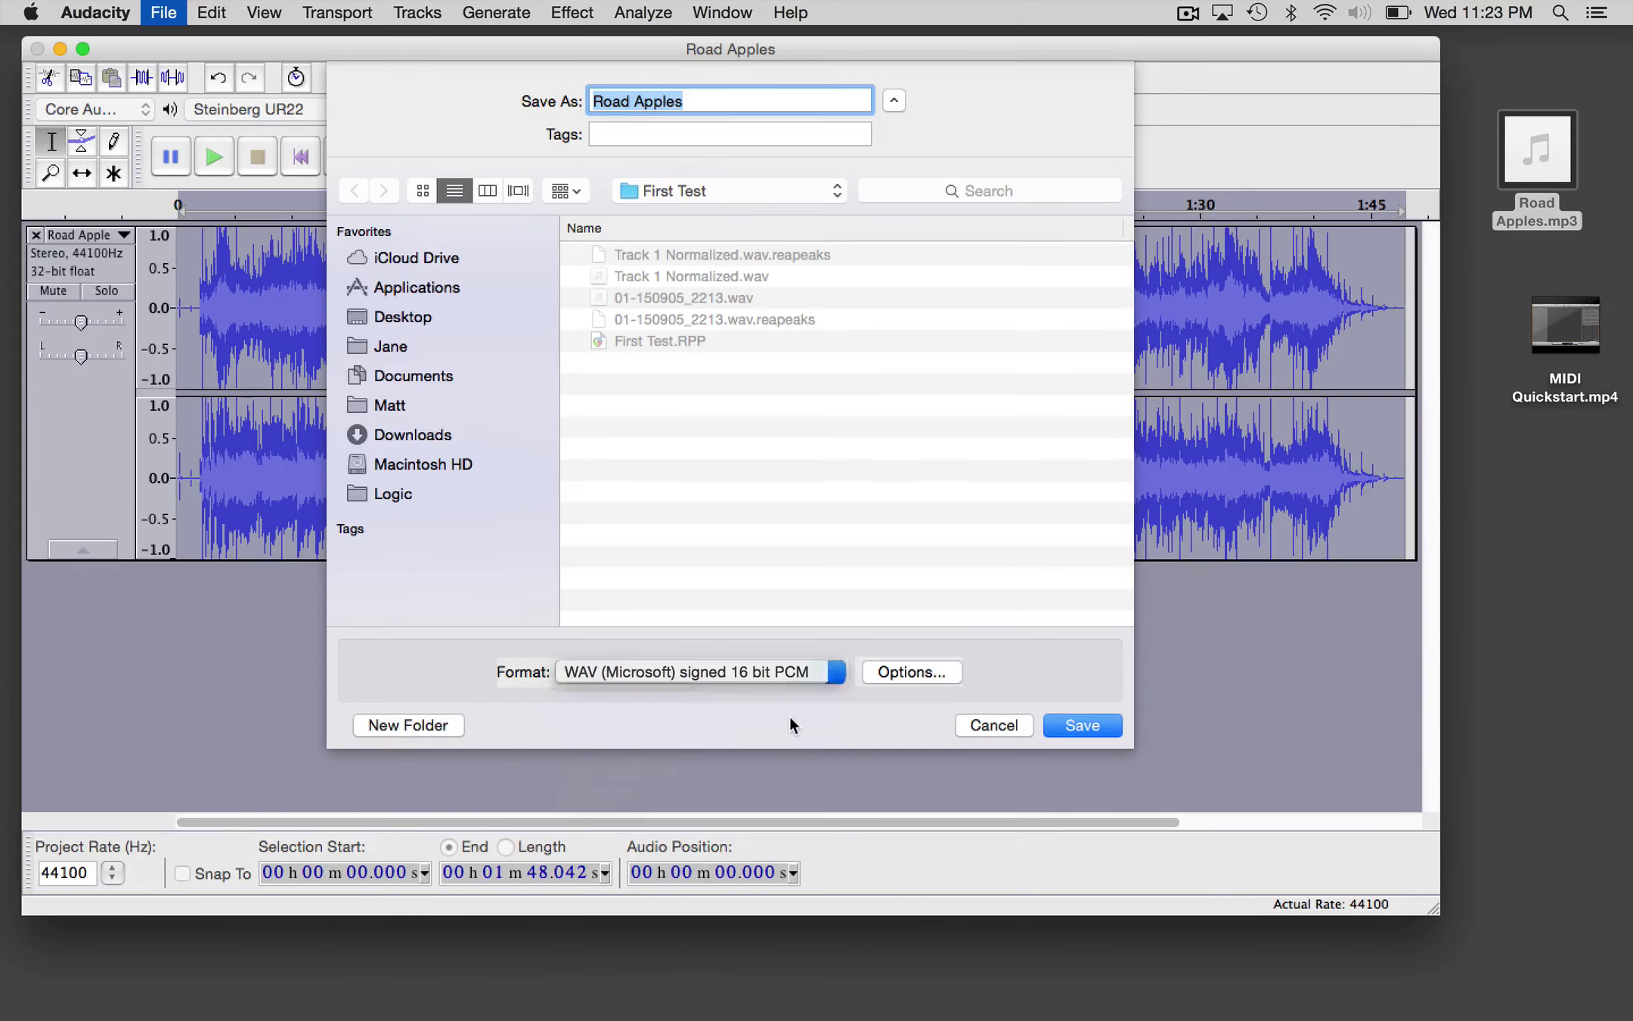
Step: Inspect the WAV and uncompressed export options, then cancel without changing the encoding
click(893, 672)
click(1018, 363)
click(835, 672)
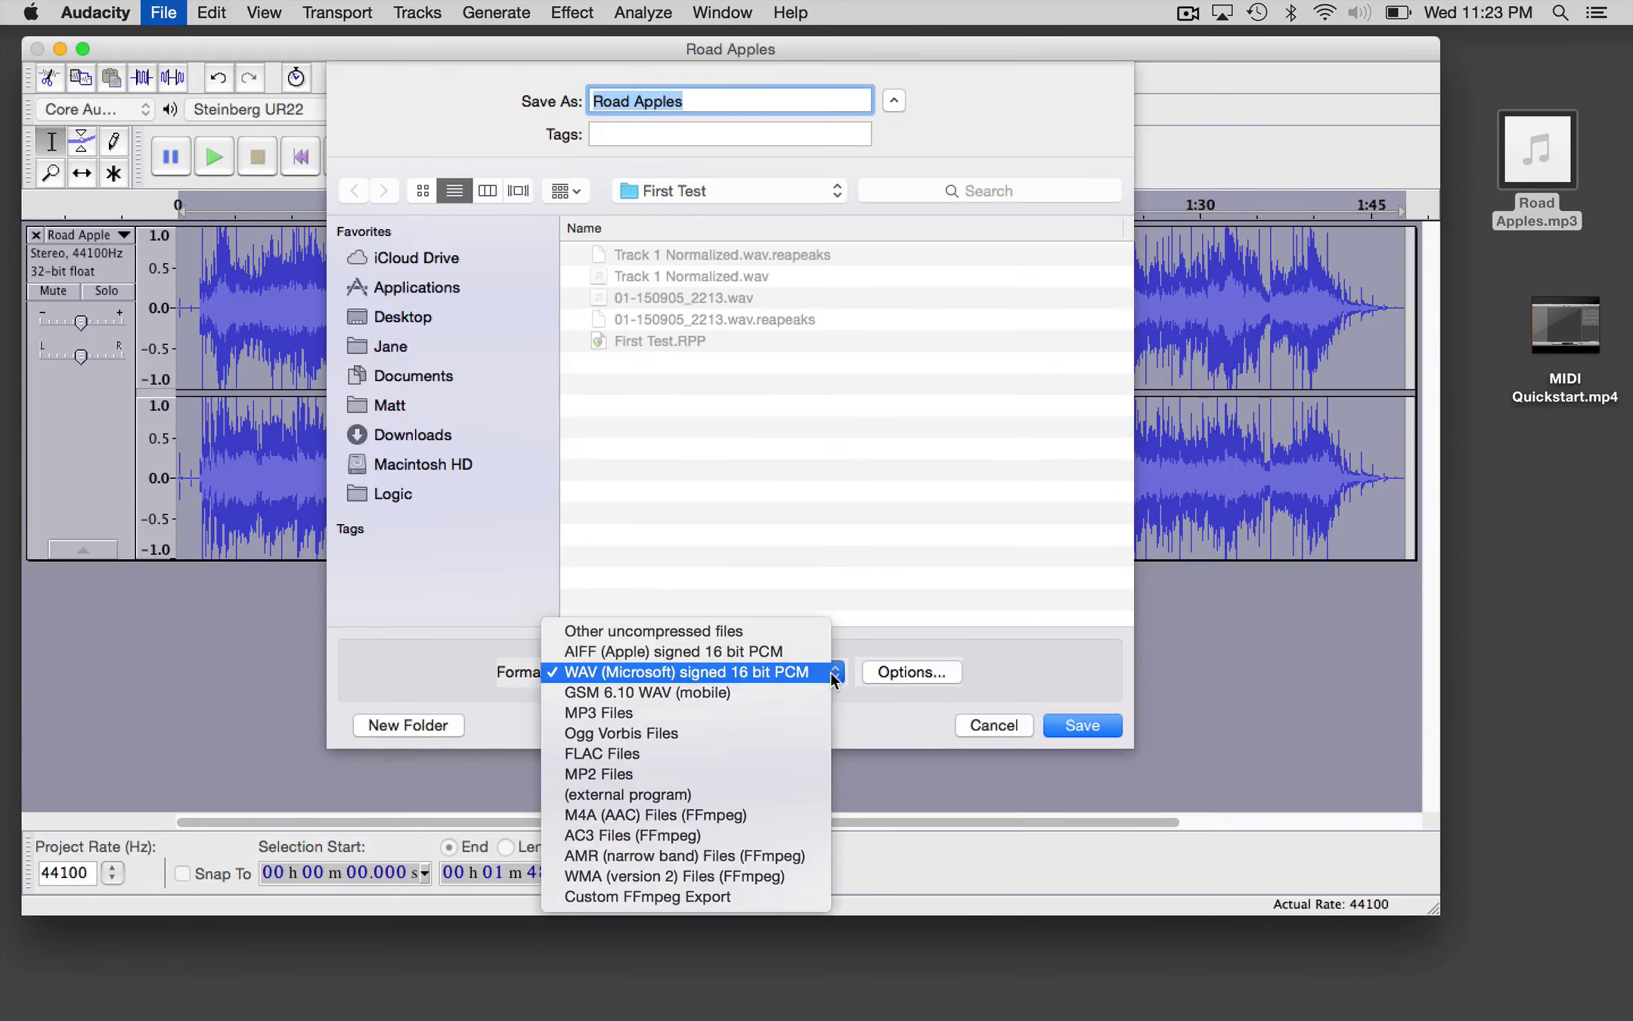
click(781, 632)
click(883, 669)
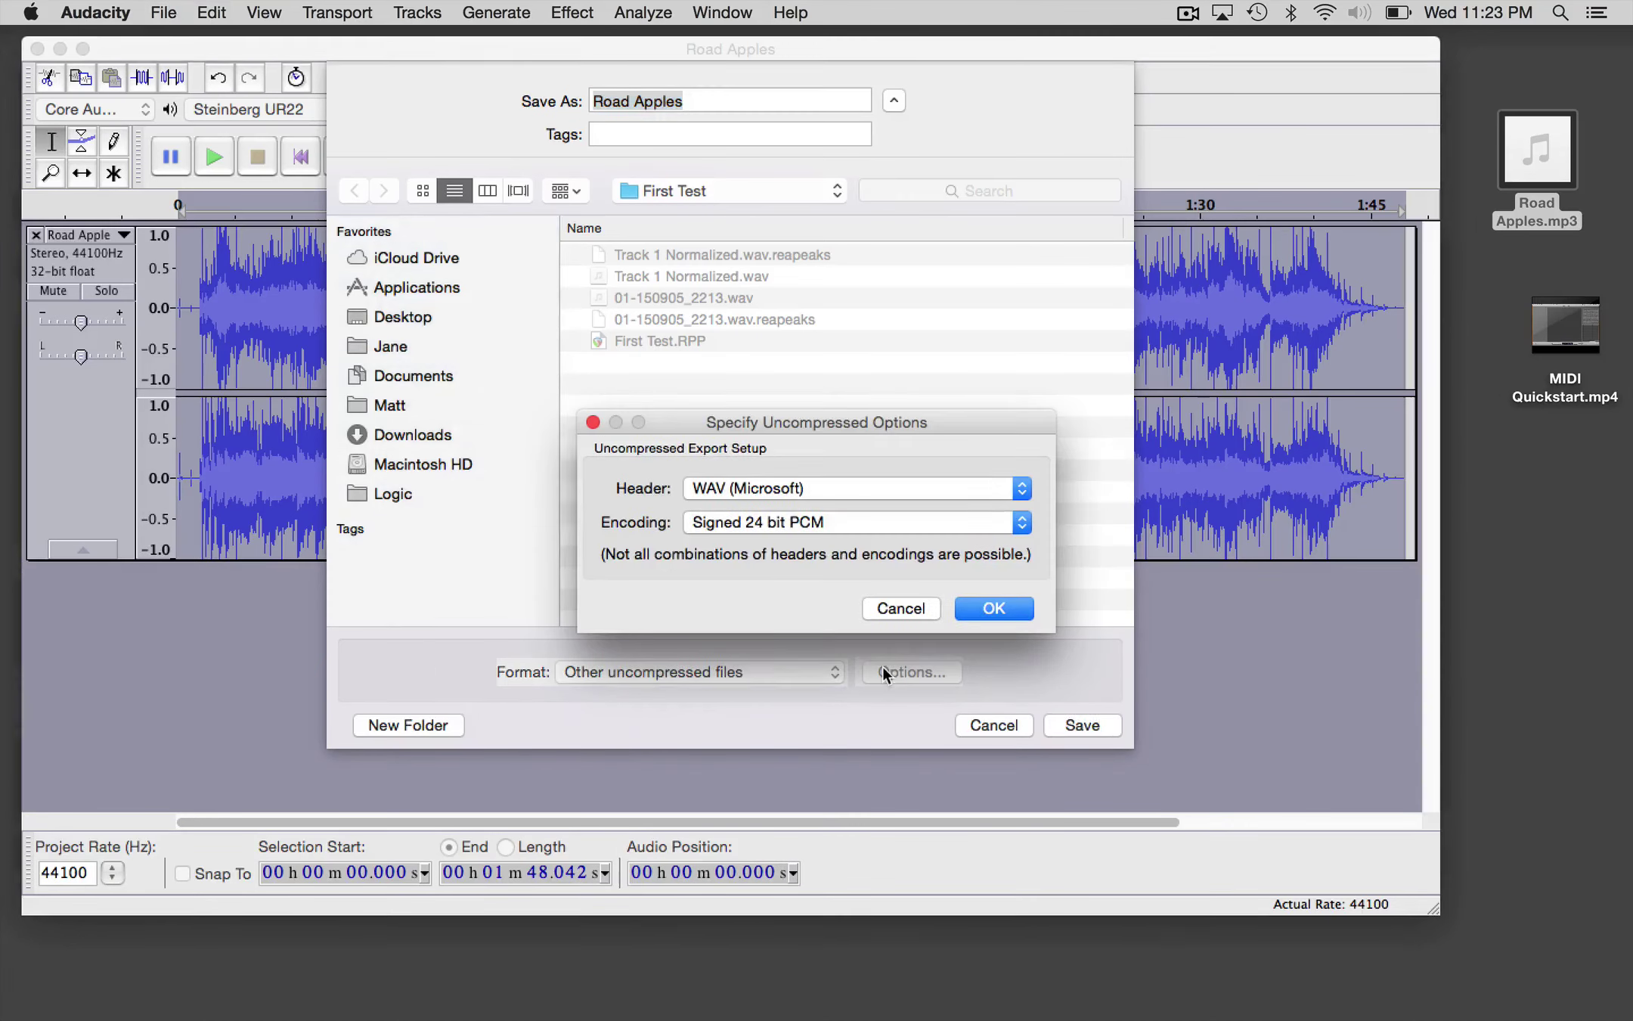
click(870, 529)
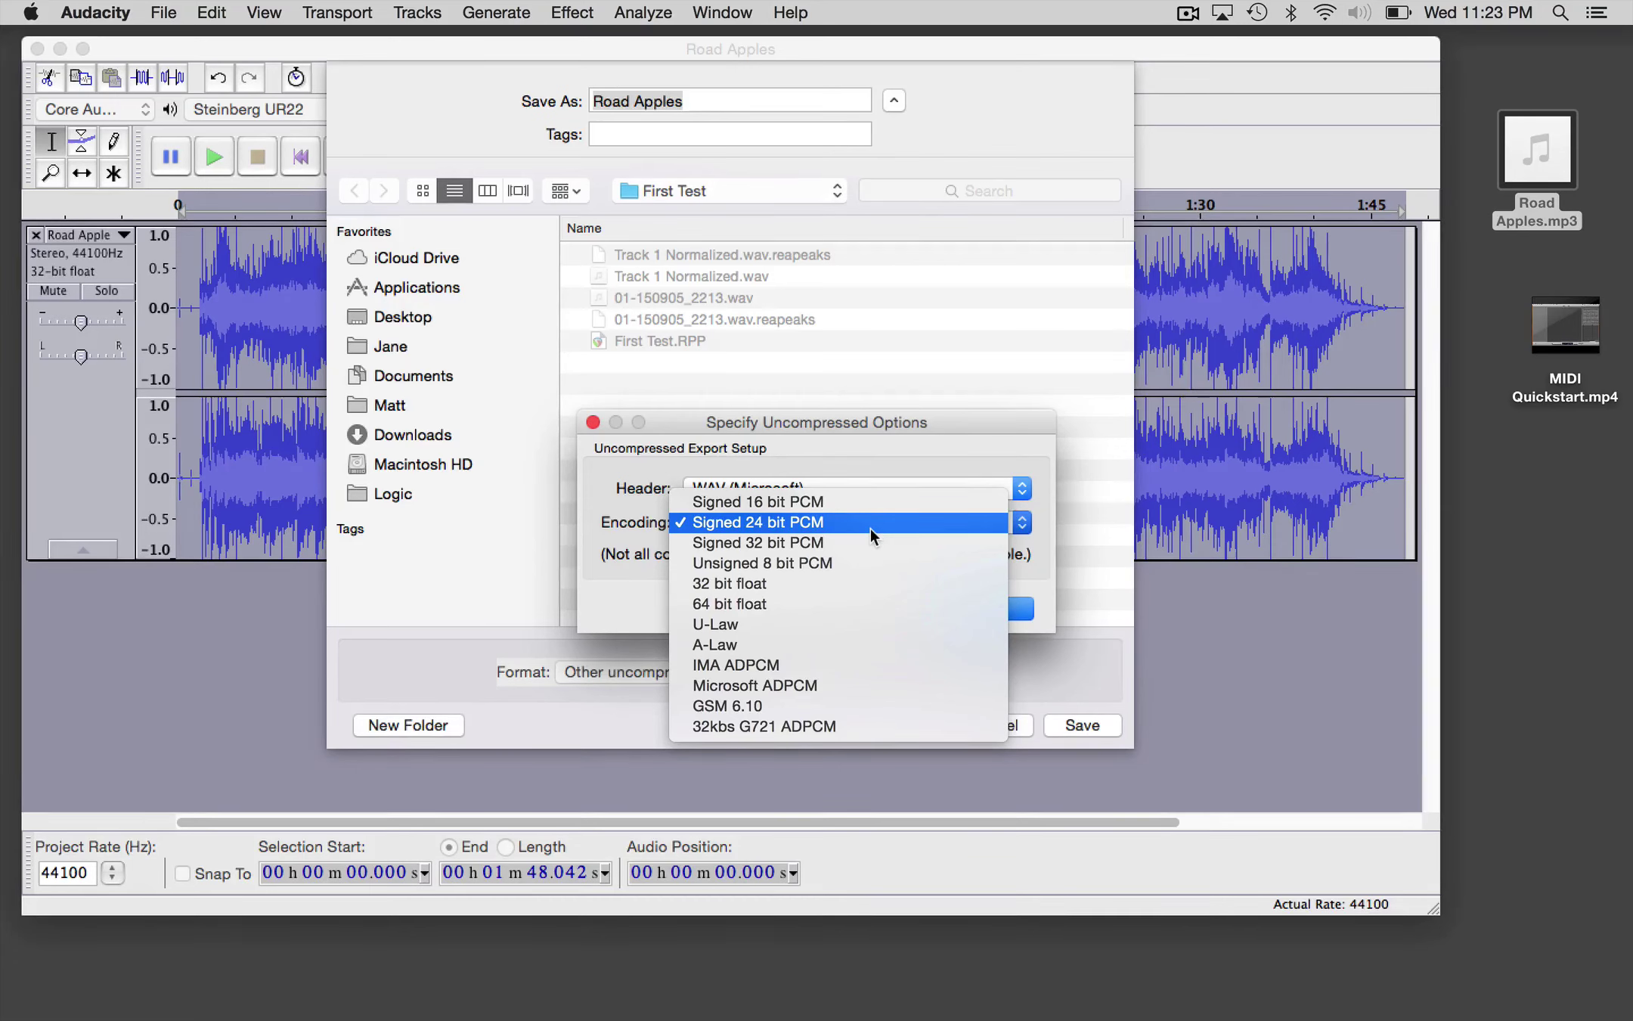
click(883, 515)
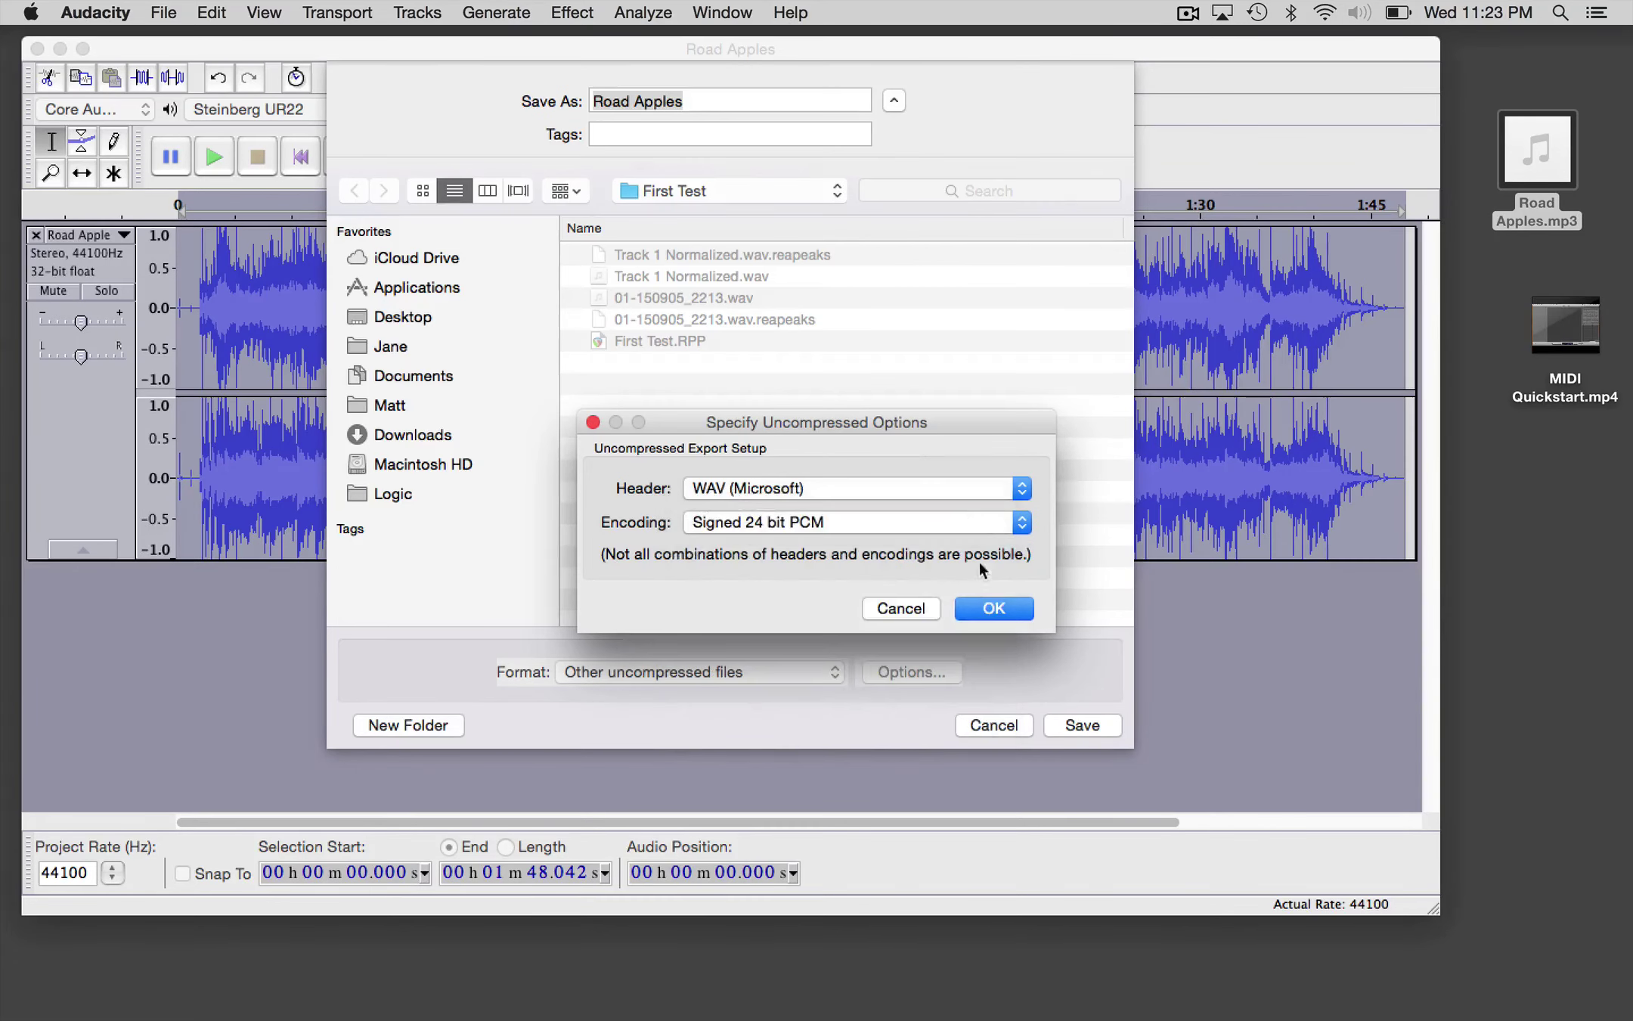
click(901, 608)
Step: Reselect WAV (Microsoft) signed 16 bit PCM and set the export destination to Desktop
click(794, 669)
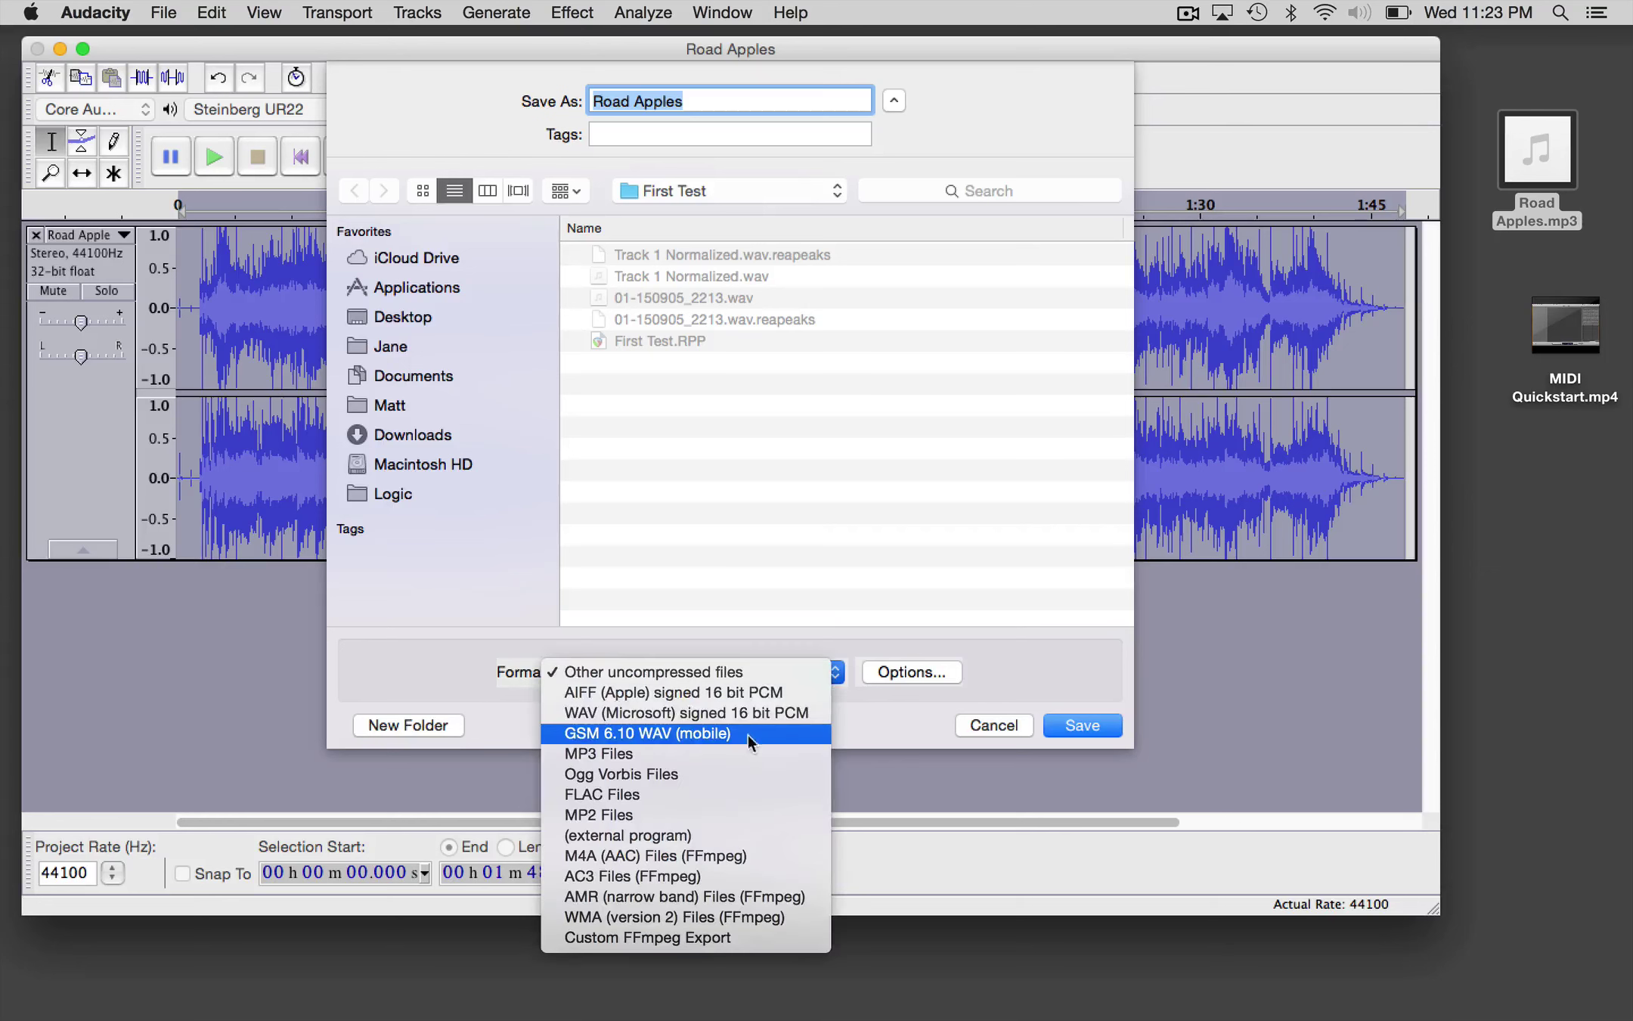
click(764, 716)
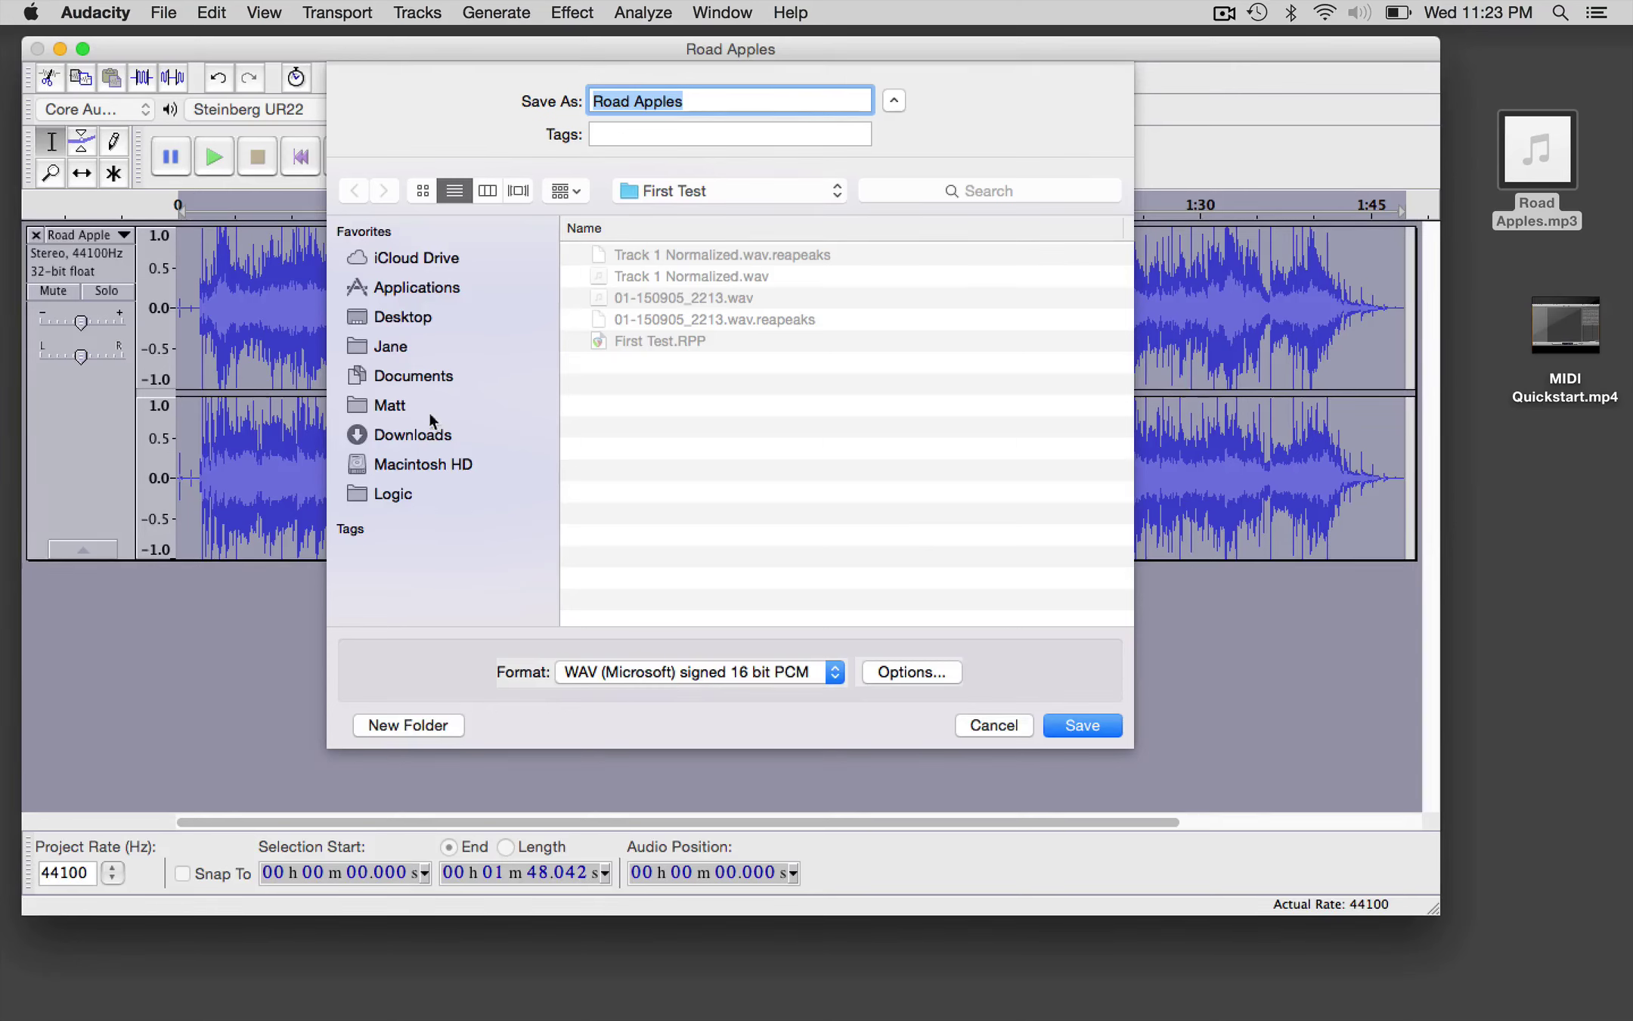
click(421, 322)
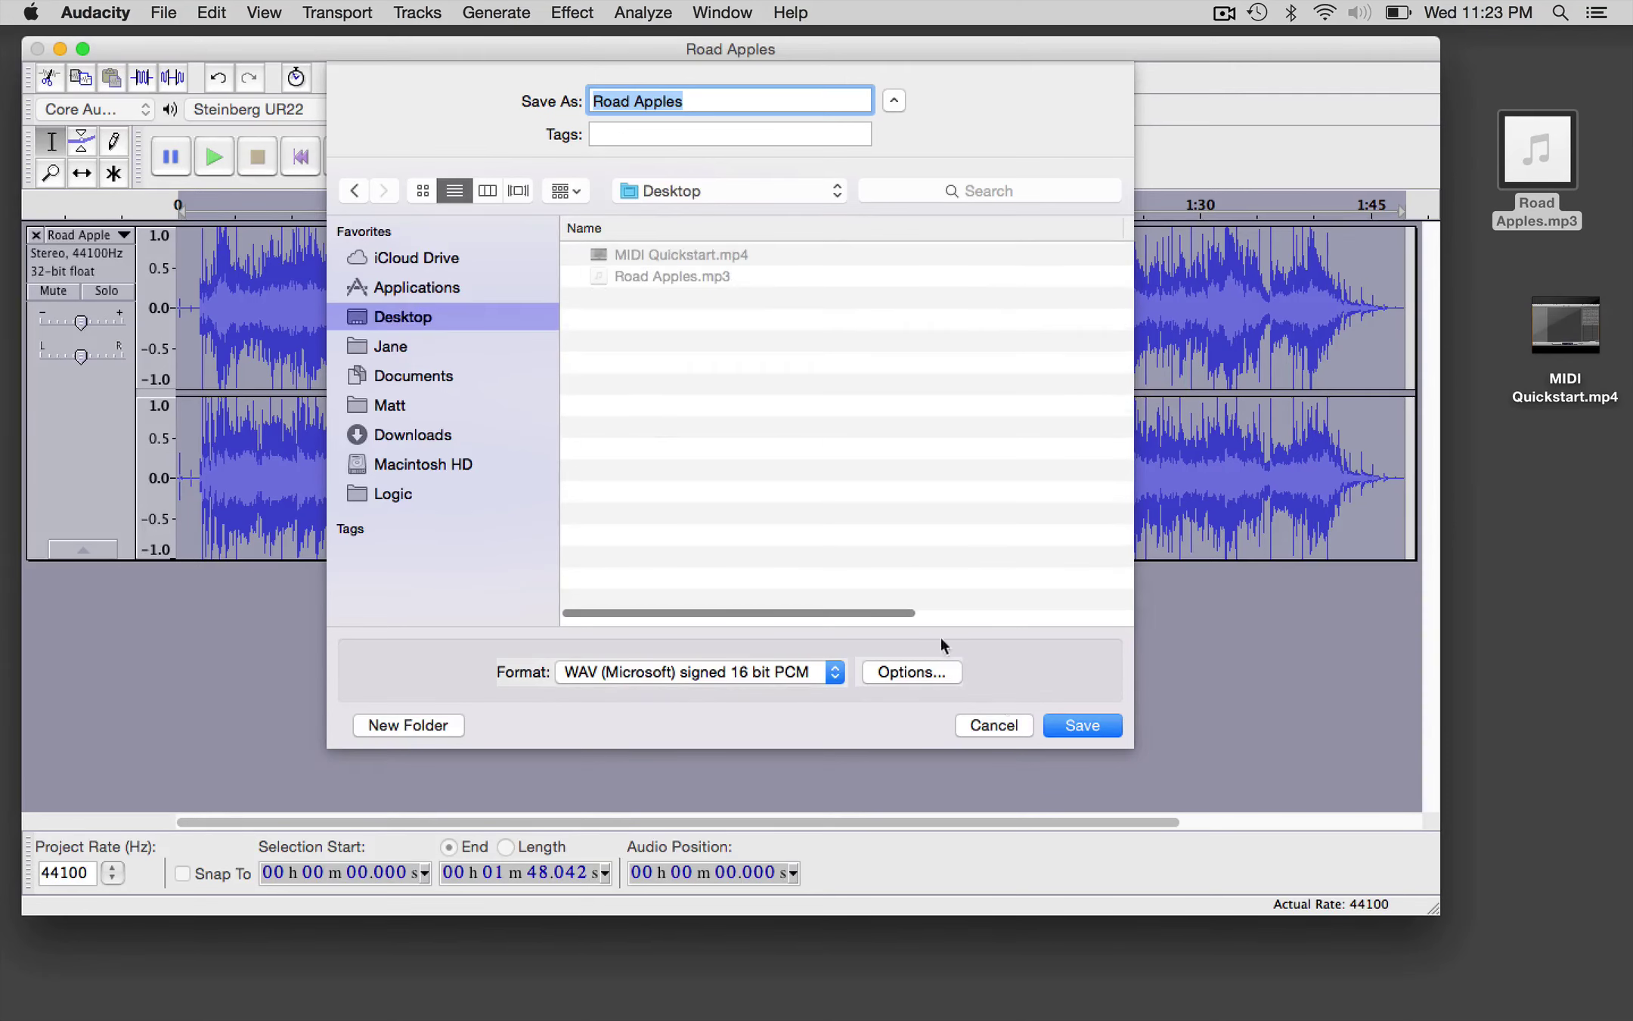